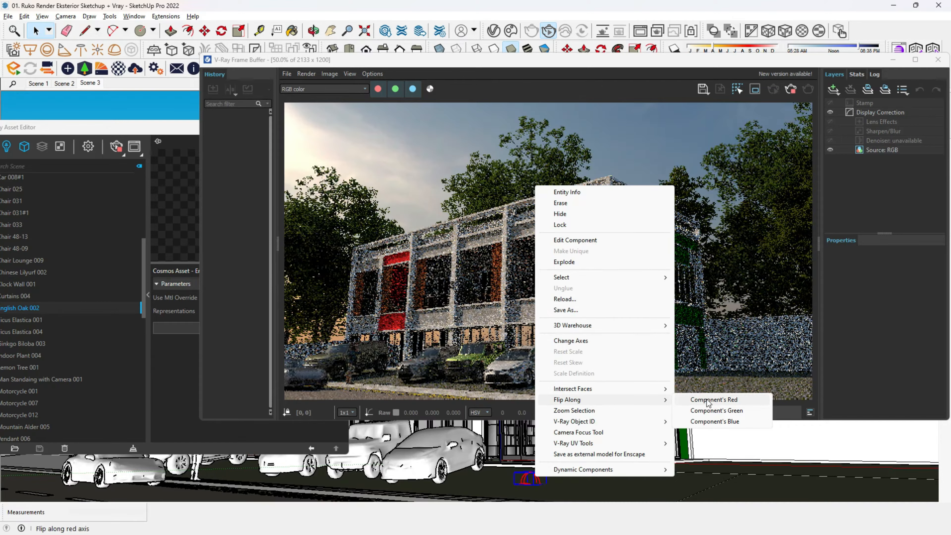
Flip the selected dome light component along its green axis
left_click(715, 411)
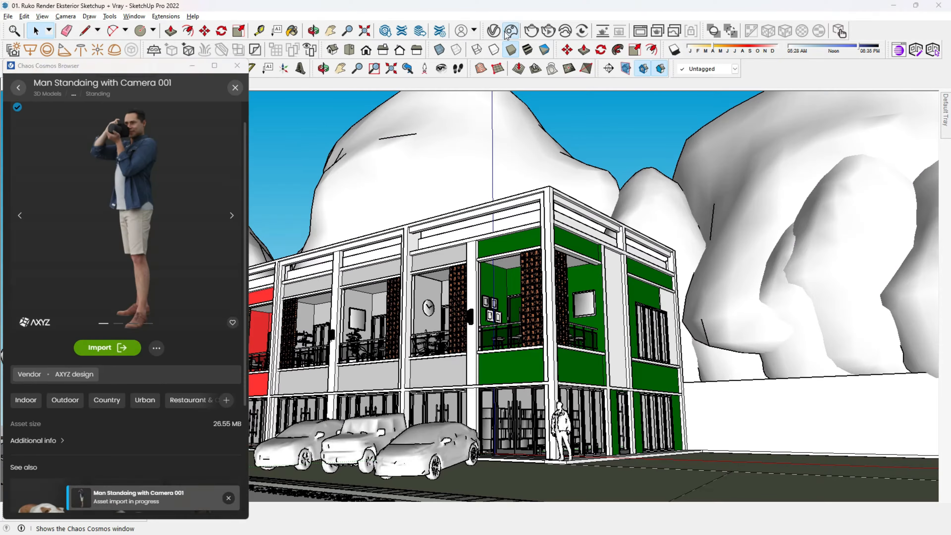
Import the Sunset 005 HDRI from the Chaos Cosmos HDRIs collection
left_click(86, 246)
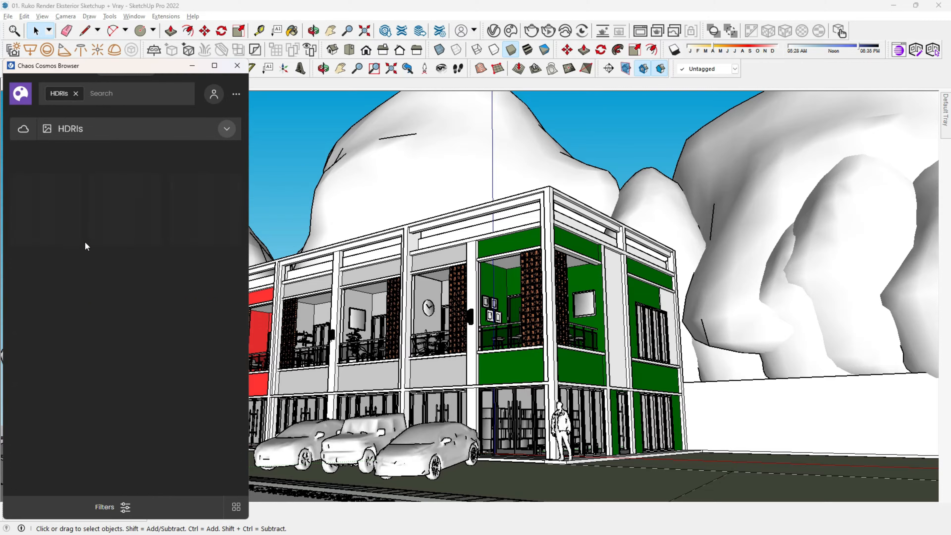
scroll(87, 246, "down", 10)
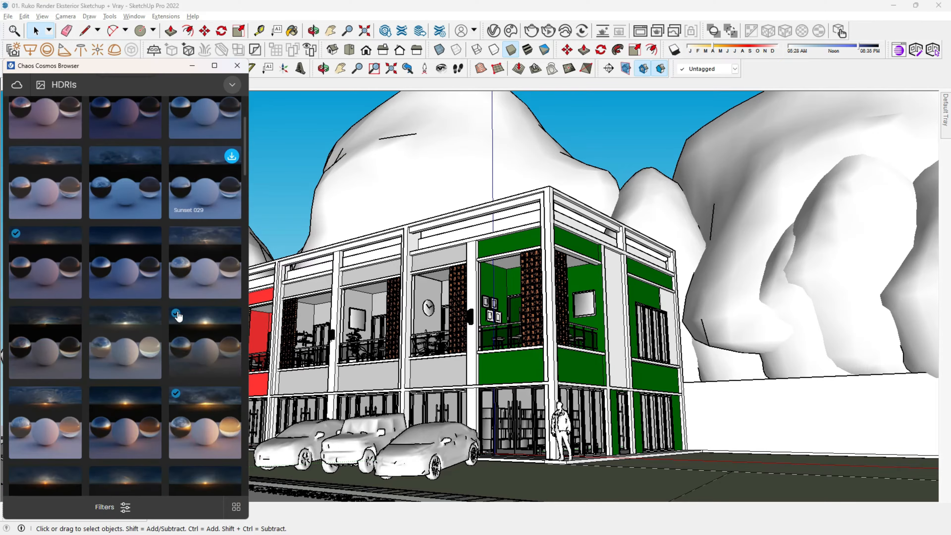
left_click(205, 378)
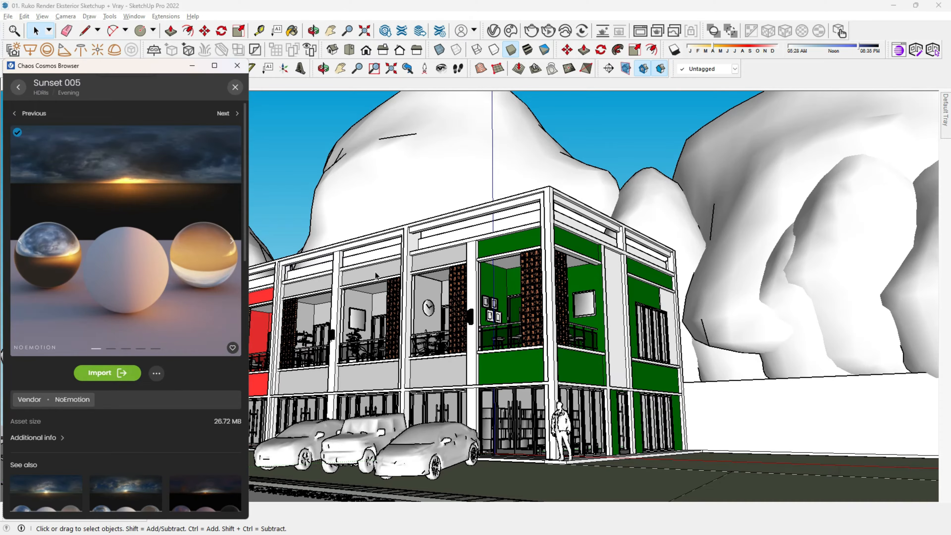
left_click_drag(137, 60, 136, 110)
left_click(64, 83)
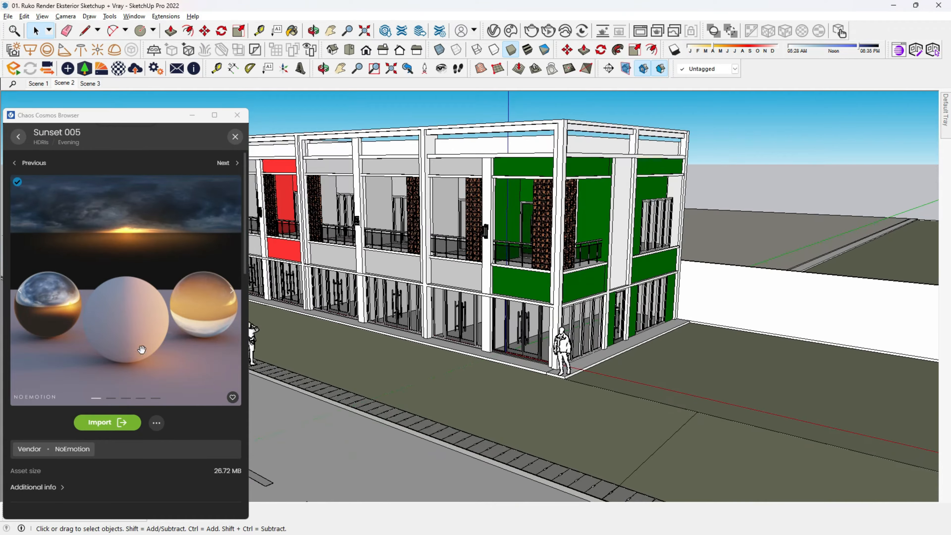
left_click(113, 422)
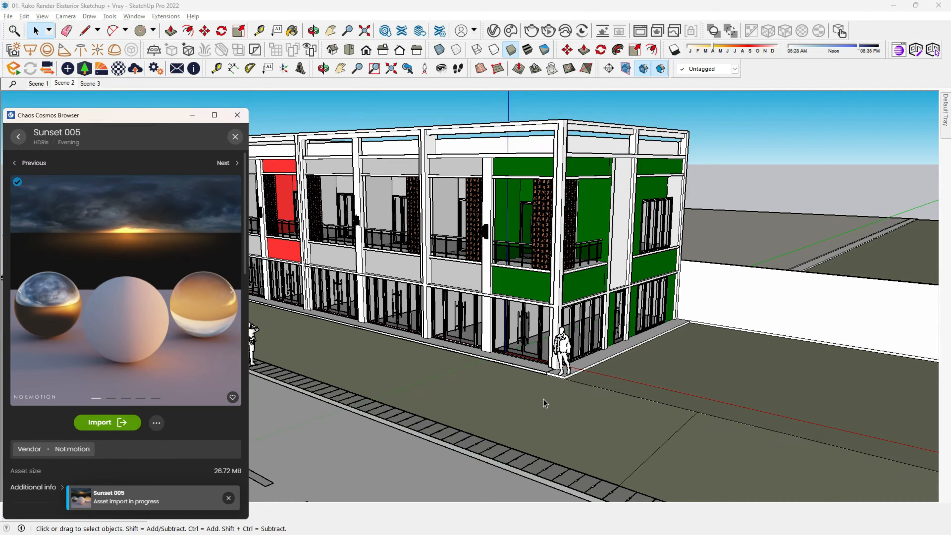
Select the two human figures carrying the Orang tag and hide them in the Scene 2 view
left_click(90, 83)
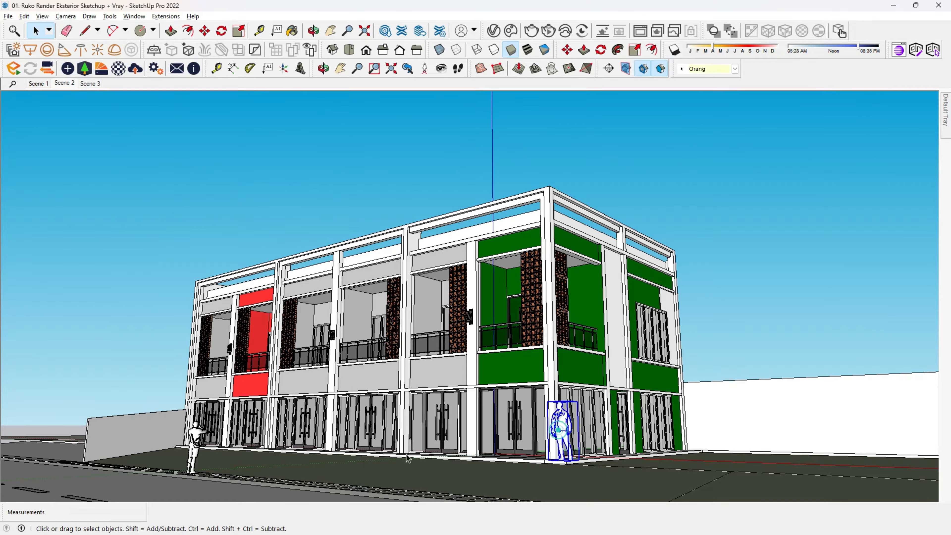
left_click(195, 442, "shift")
left_click(814, 196)
Place a V-Ray dome light on the ground in front of the building's green corner
middle_click_drag(522, 376, 603, 392)
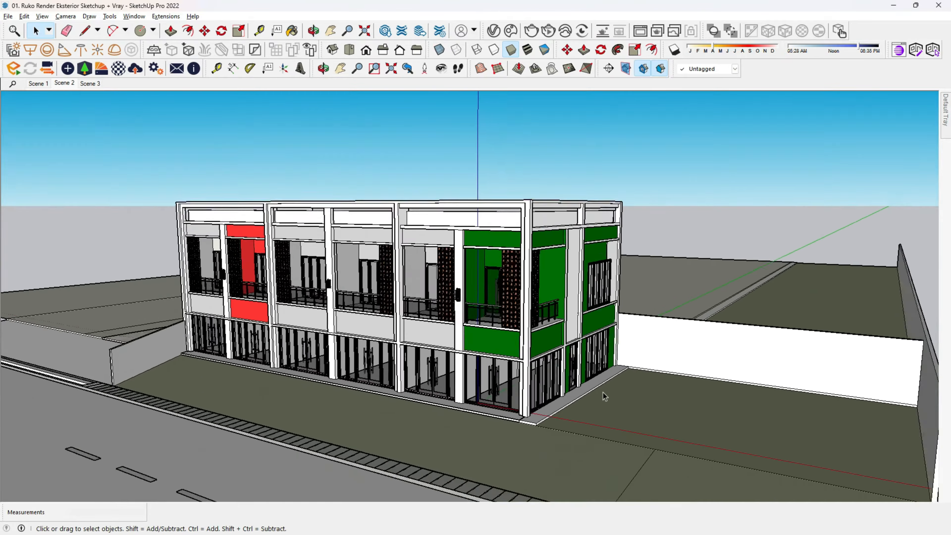
scroll(603, 393, "up", 2)
left_click(114, 50)
middle_click_drag(517, 483, 486, 384, "shift")
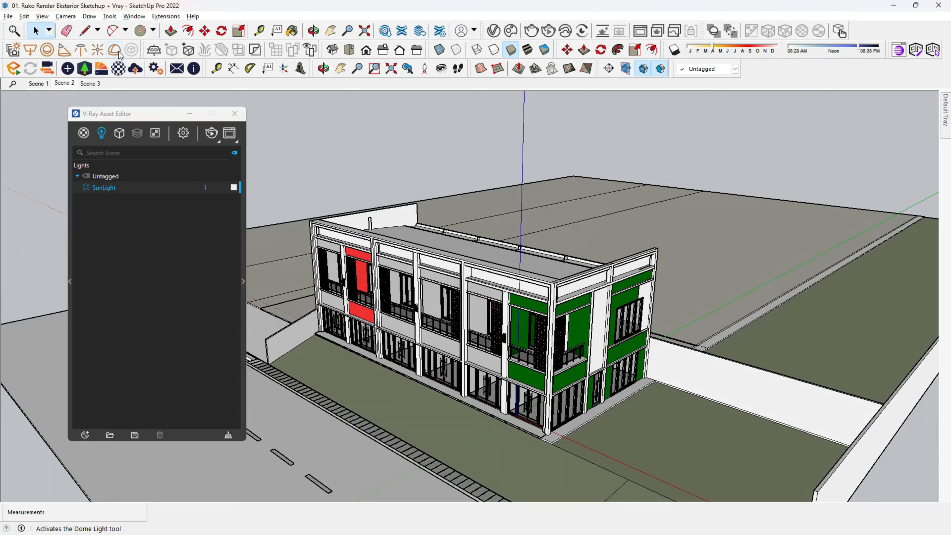
left_click(162, 70)
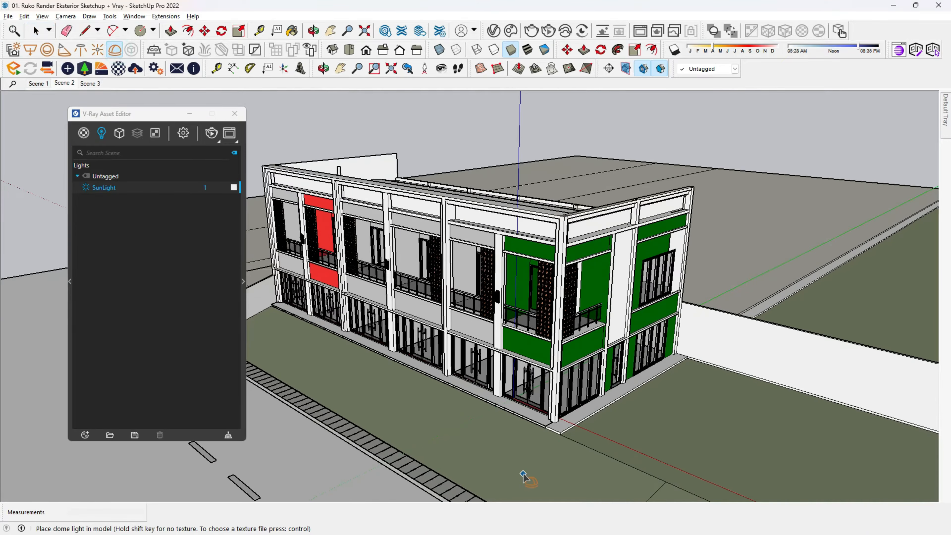
left_click(523, 473)
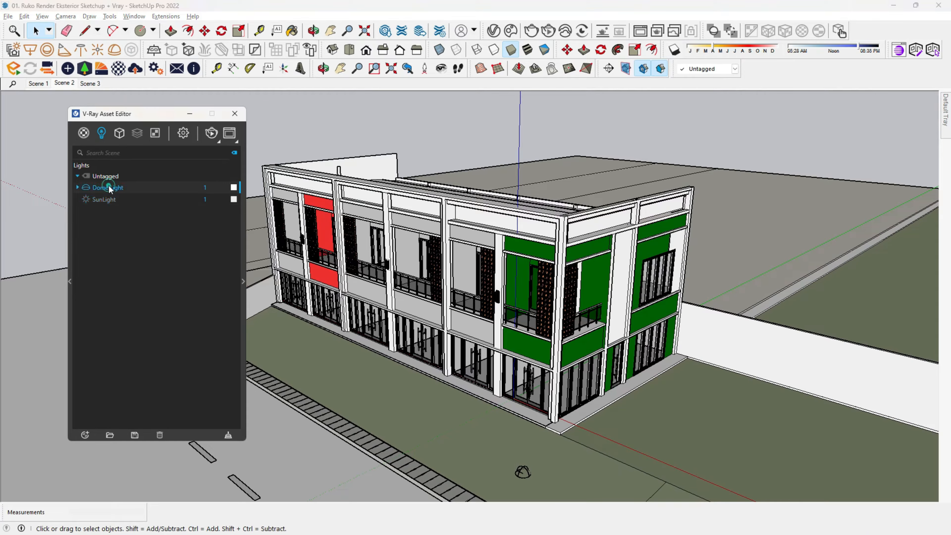
Load the image 24ec3776_Sun_001_7k_lin_srgb as the dome light's HDR texture
left_click(109, 187)
left_click(243, 271)
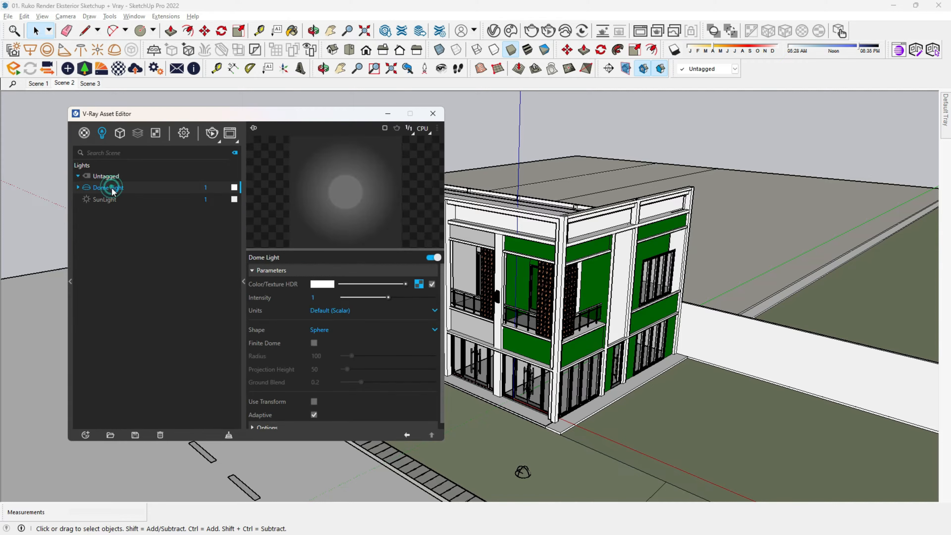
left_click(419, 285)
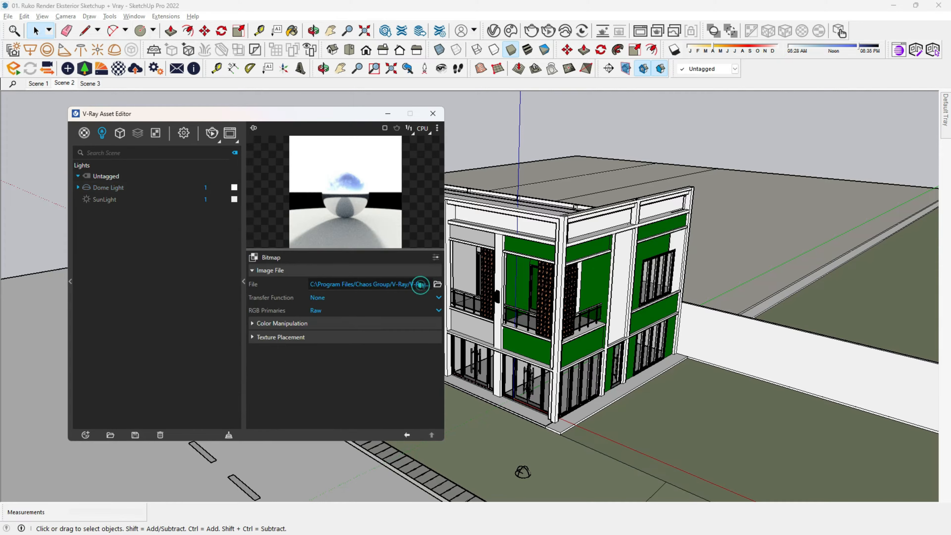
left_click(437, 285)
left_click(212, 218)
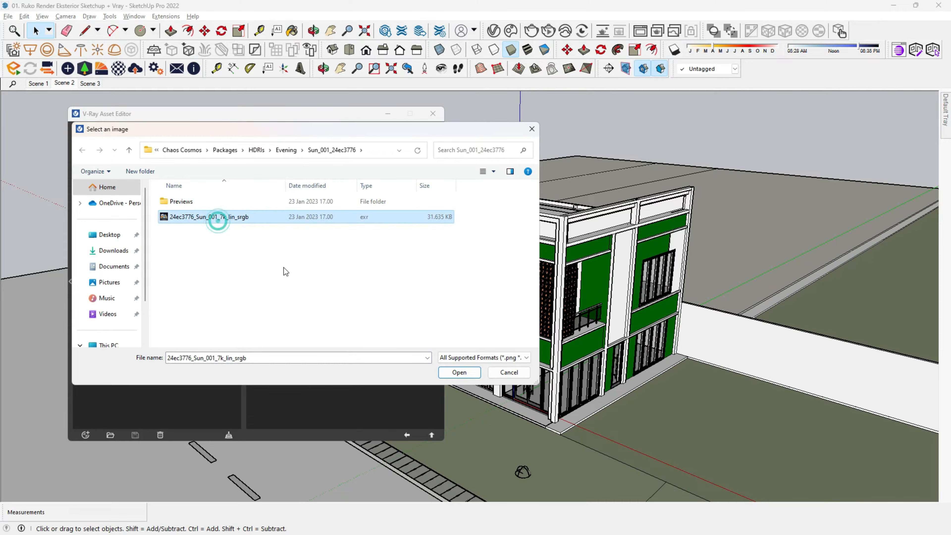
left_click(459, 372)
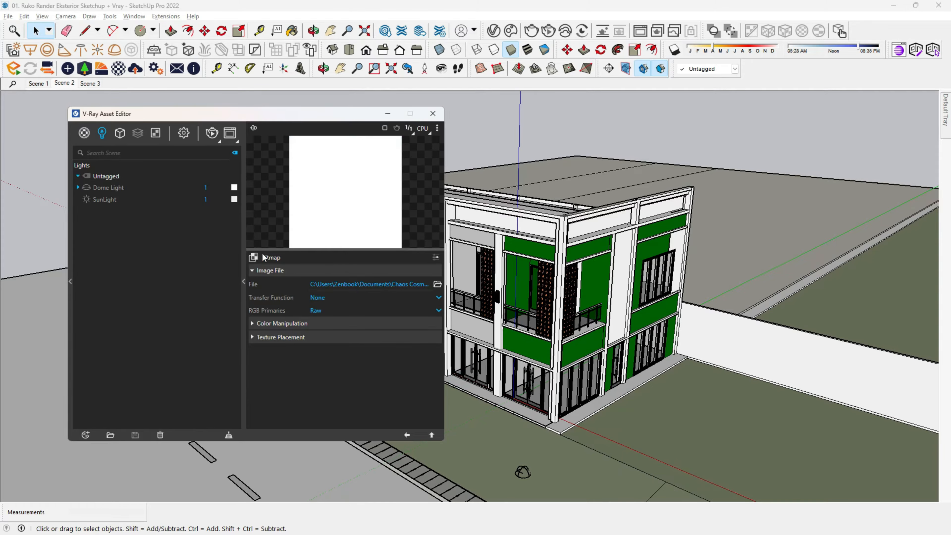
Run an interactive test render of Scene 3 to check the new dome light, and close the frame buffer
left_click(65, 83)
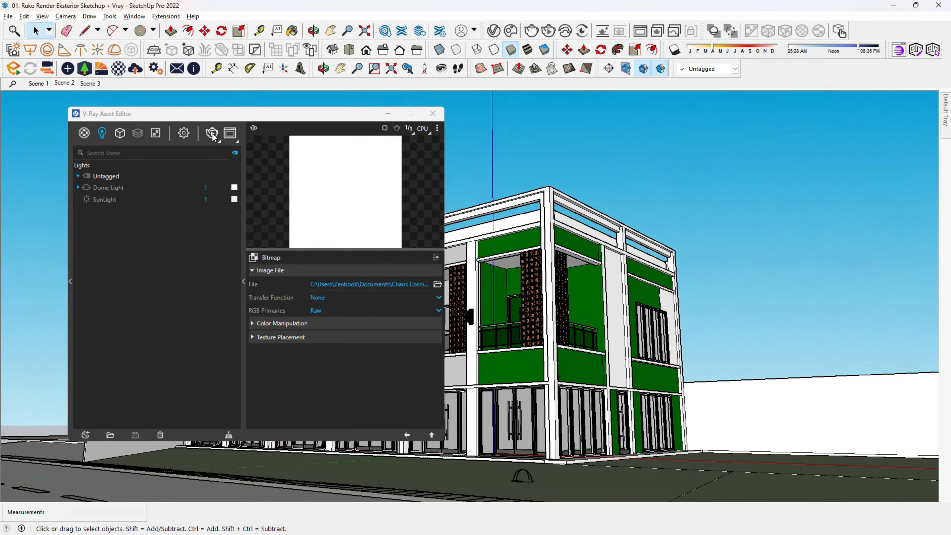
left_click(211, 133)
left_click(341, 131)
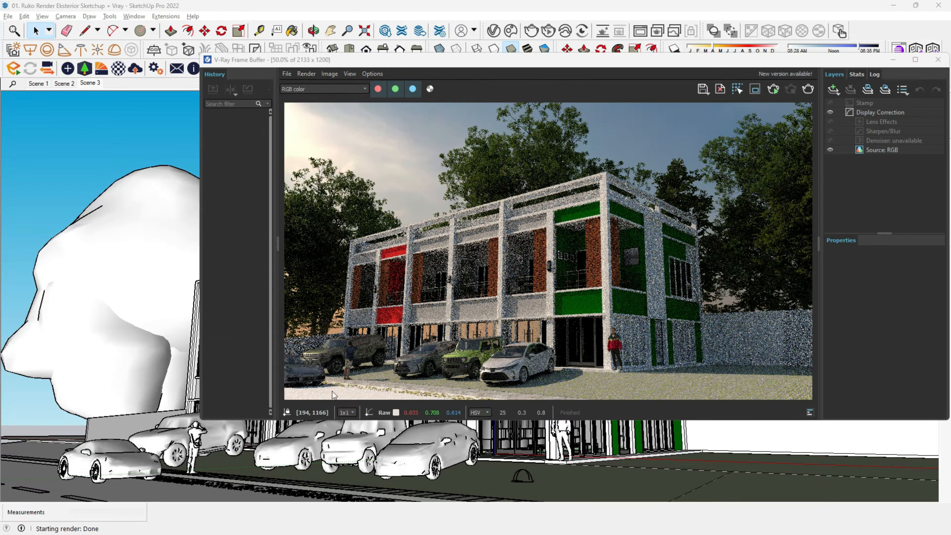
left_click(937, 60)
Return to Scene 2 and darken the colour of the ground material in front of the building
left_click(64, 83)
middle_click_drag(314, 227, 374, 300)
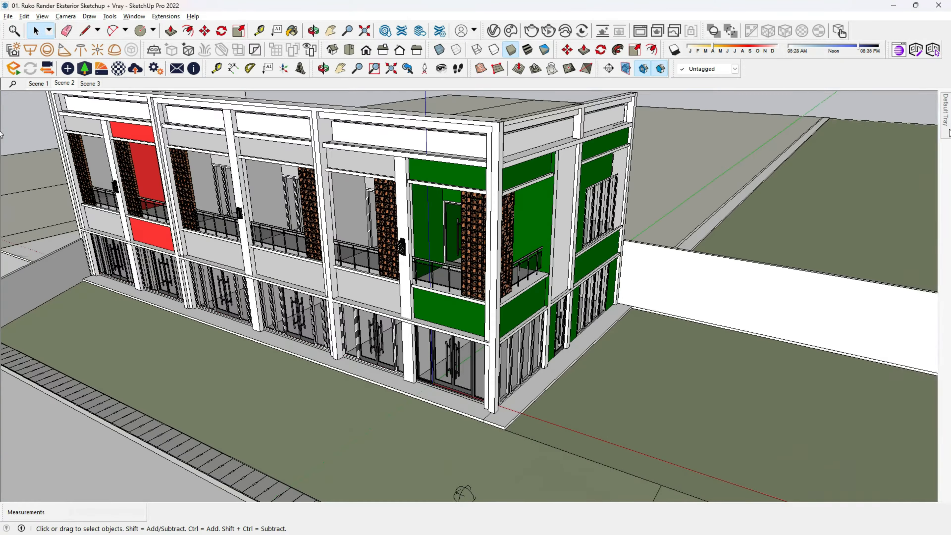
key("b")
left_click(826, 113)
left_click(832, 163)
left_click_drag(859, 204, 860, 217)
key("space")
Activate the Paint Bucket's material sampler over the paved yard and drain covers
scroll(409, 408, "up", 5)
middle_click_drag(410, 407, 330, 412)
key("b")
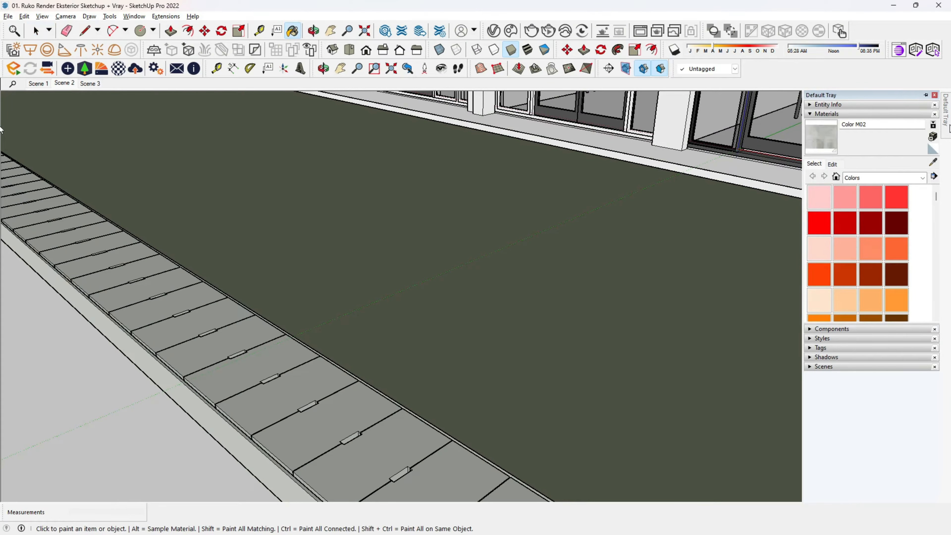
left_click(932, 161)
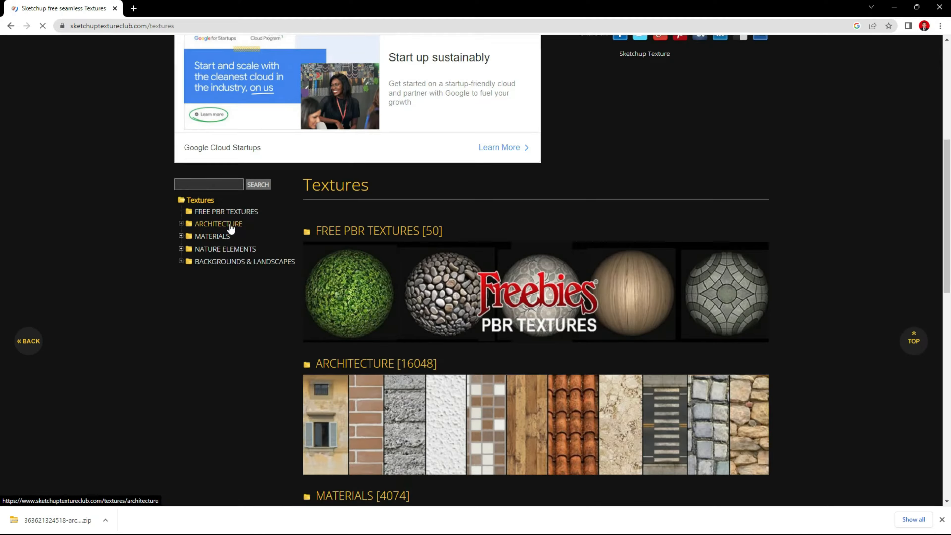
Browse the texture site's Architecture > Roads > Asphalt category and open Asphalt texture seamless 20681
left_click(224, 222)
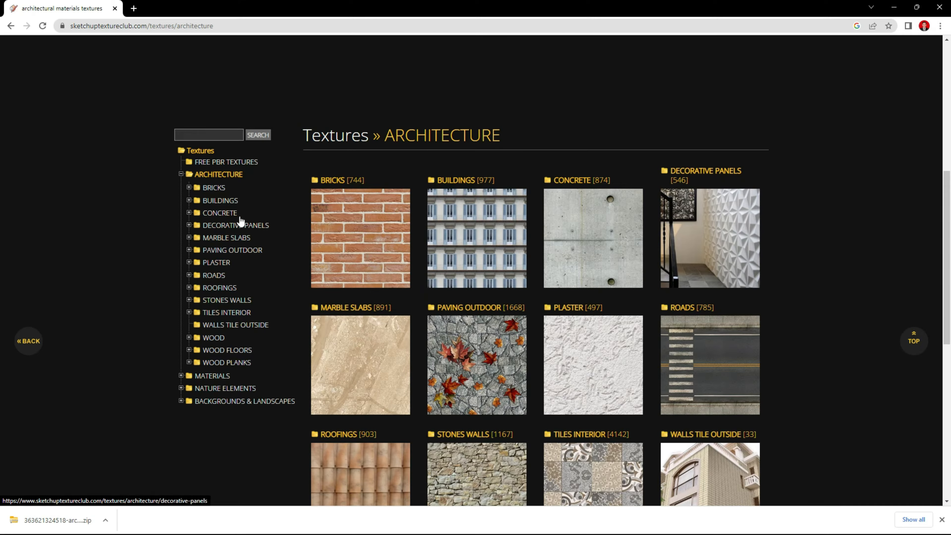
left_click(226, 275)
left_click(359, 229)
left_click(548, 159)
scroll(438, 255, "down", 3)
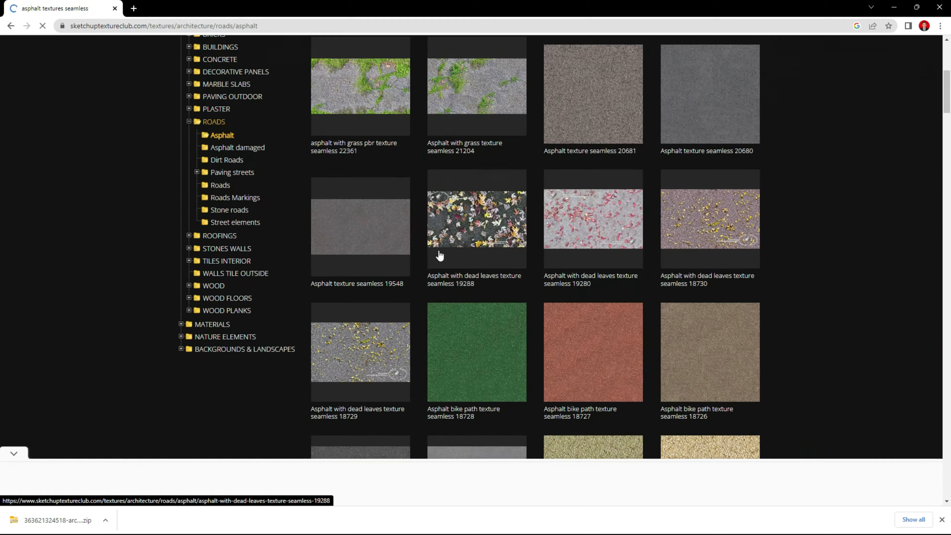
scroll(513, 246, "up", 1)
left_click(603, 186)
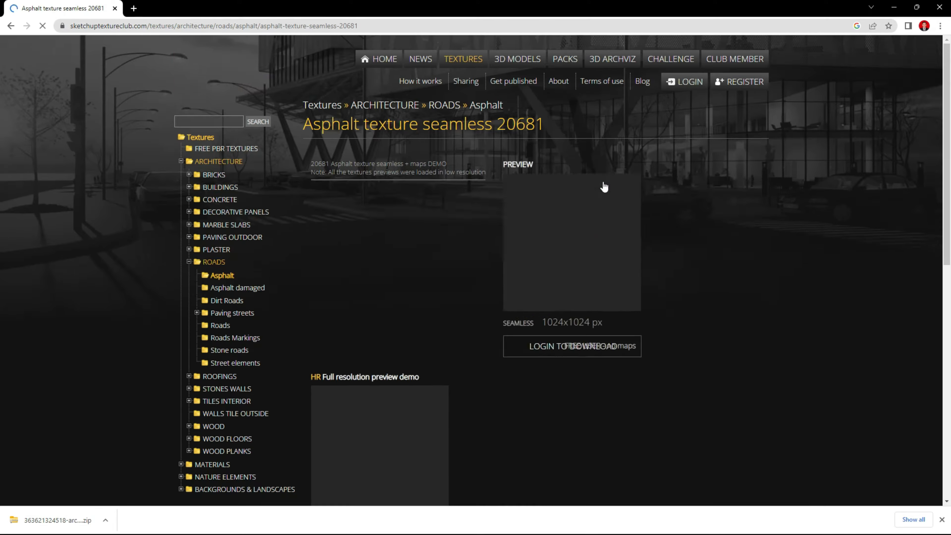
Log in to the texture site and download the free 1024x1024 version of the asphalt texture
scroll(449, 300, "down", 2)
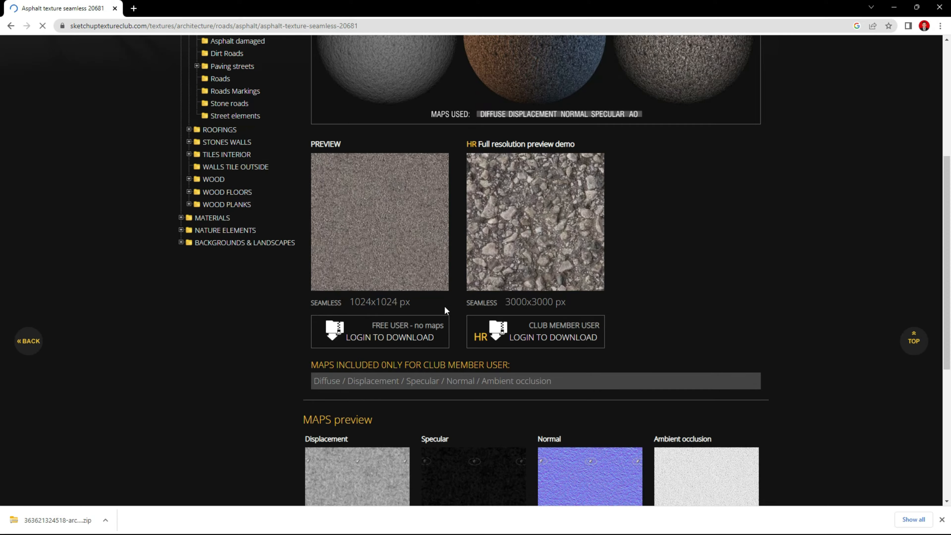
left_click(446, 317)
left_click(471, 286)
scroll(562, 240, "down", 3)
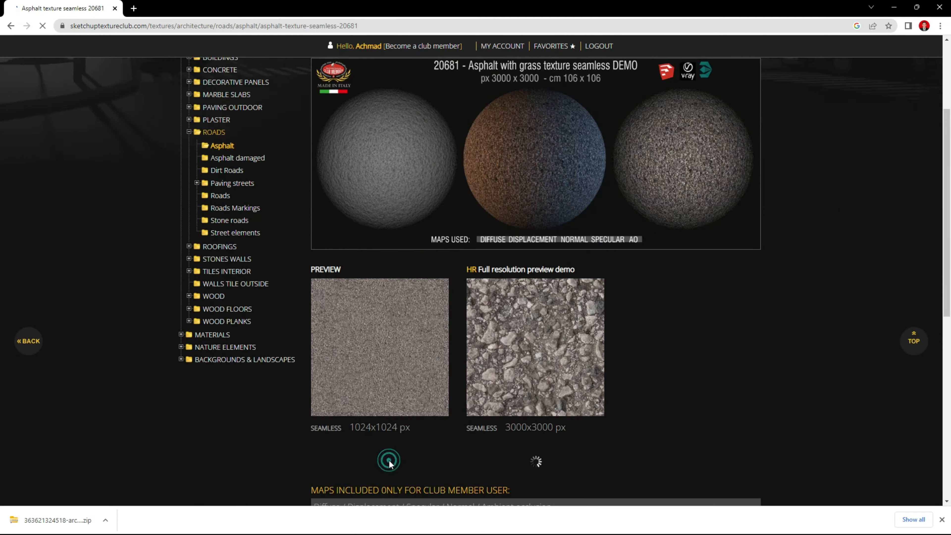
left_click(389, 463)
Move the downloaded asphalt texture archive to the Desktop folder and extract all its files
left_click(58, 519)
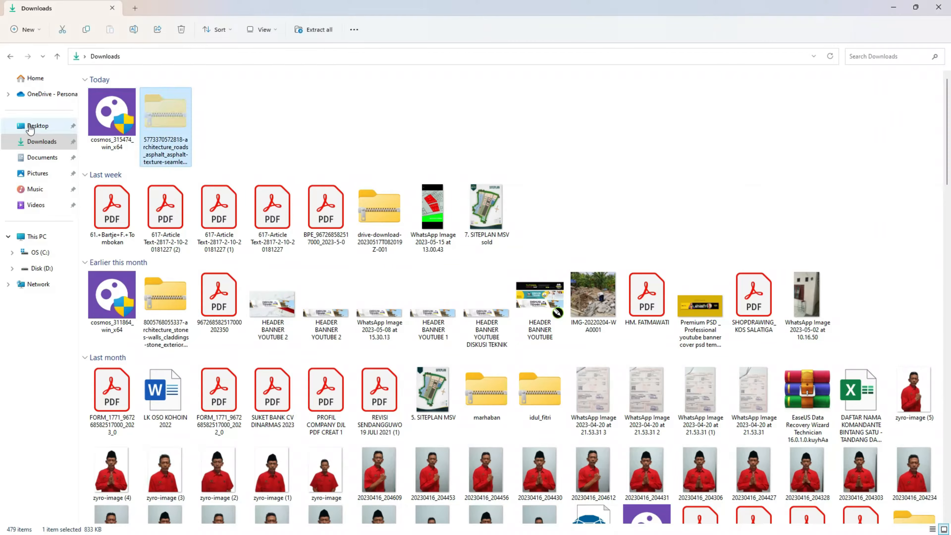
right_click(233, 120)
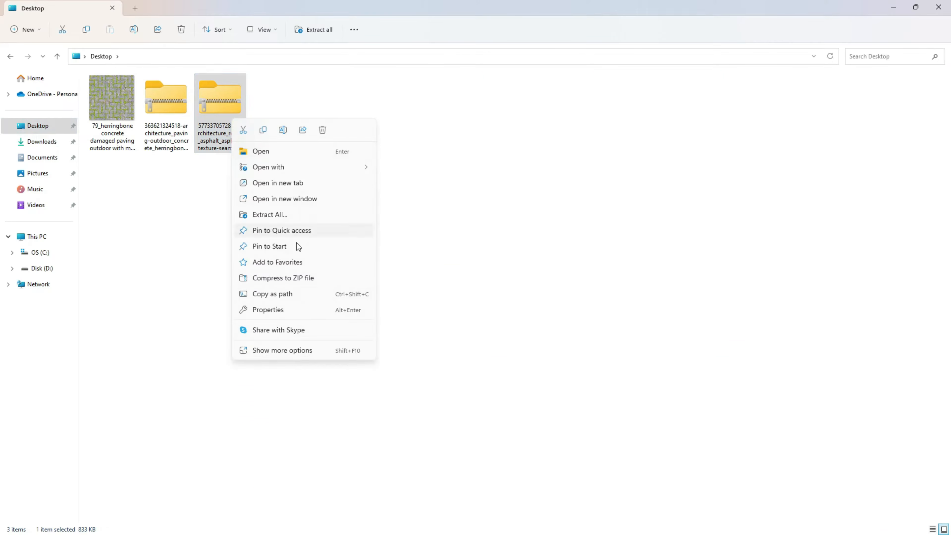
left_click(269, 214)
Switch back to SketchUp and apply the asphalt texture image to the red Color A05 material on the road
key("alt+Tab")
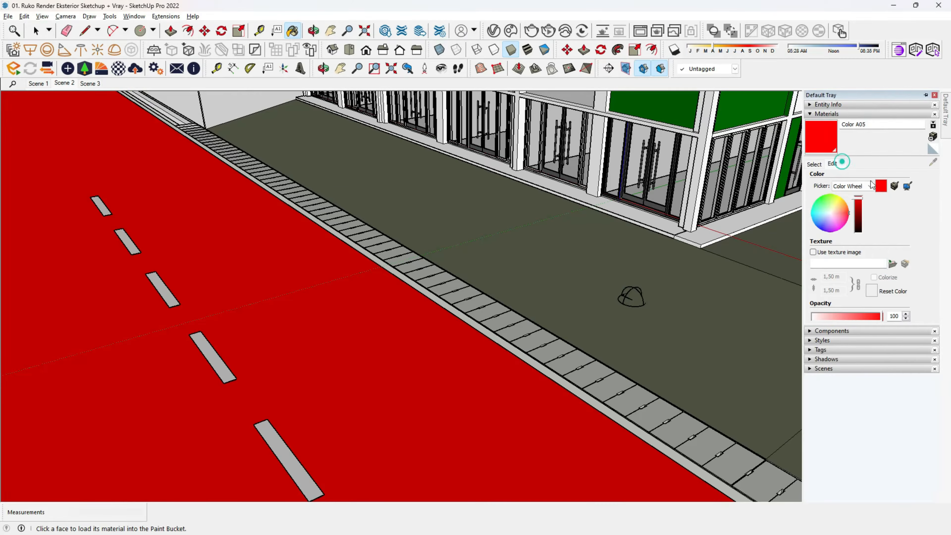
left_click(353, 254)
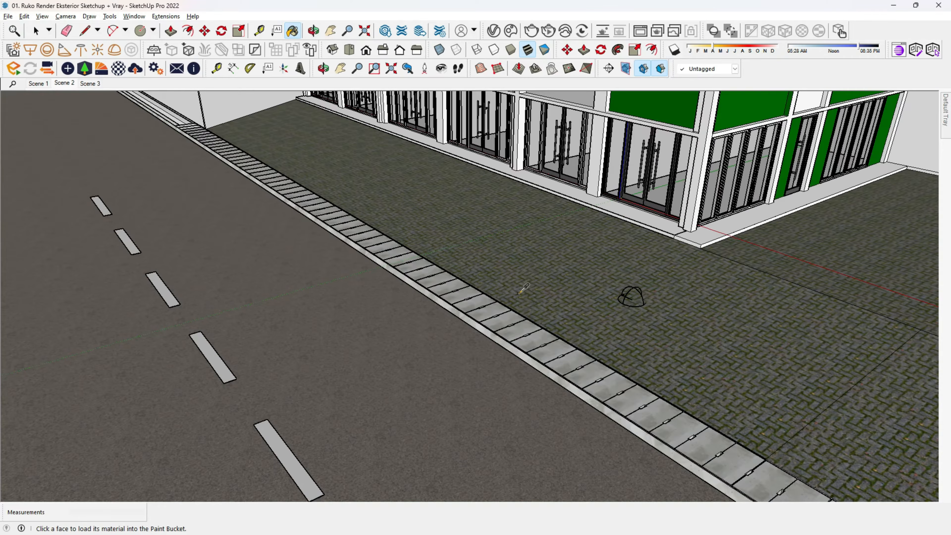
key("space")
Open Scene 3 and move the large tree behind the middle of the building downward
left_click(90, 83)
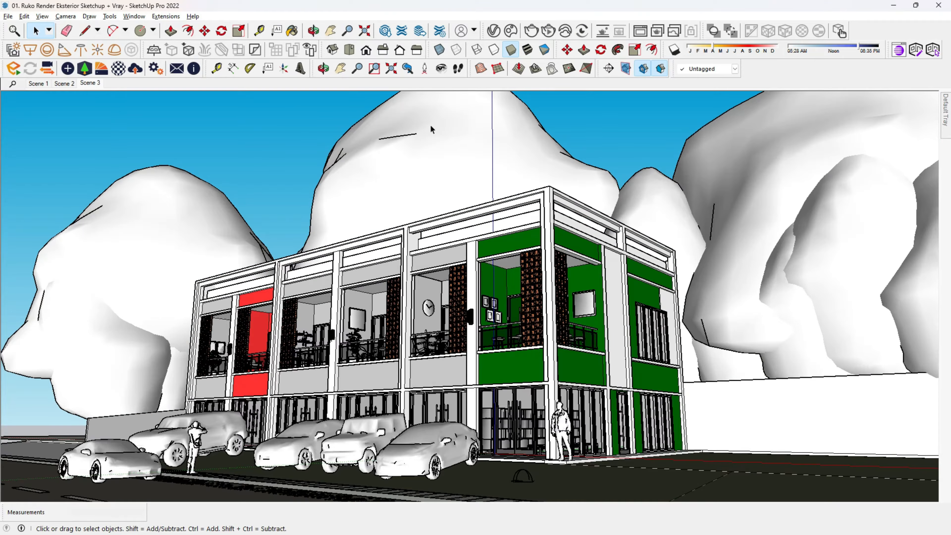
middle_click_drag(531, 243, 542, 240)
left_click(556, 228)
key("m")
left_click(555, 227)
left_click(556, 256)
key("space")
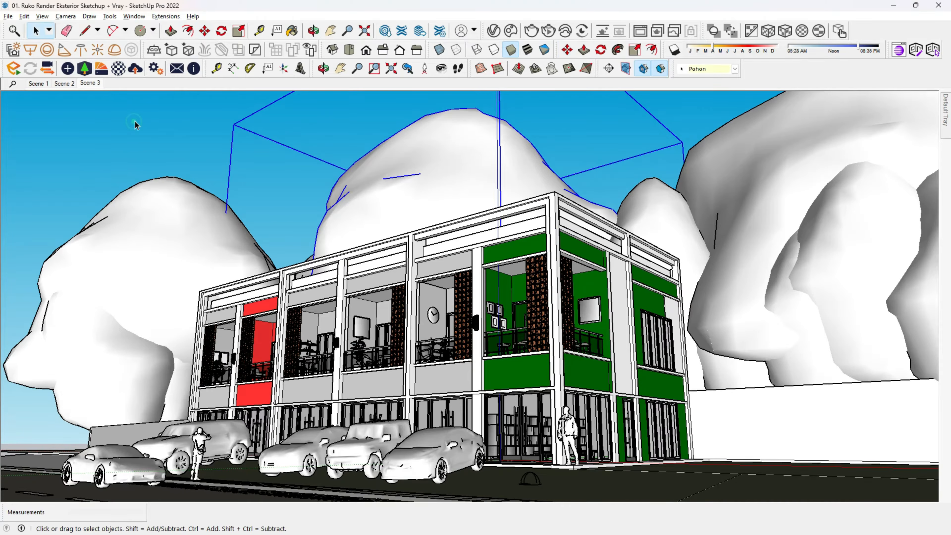
Start an interactive render and flip the dome light component along its green axis to redirect the sky lighting
left_click(118, 145)
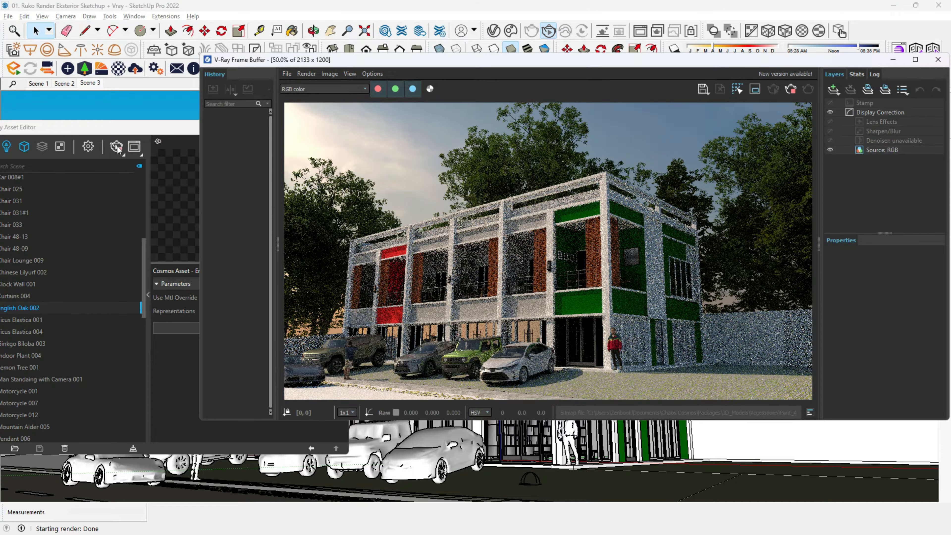
left_click(536, 482)
right_click(537, 478)
mouse_move(596, 399)
left_click(717, 412)
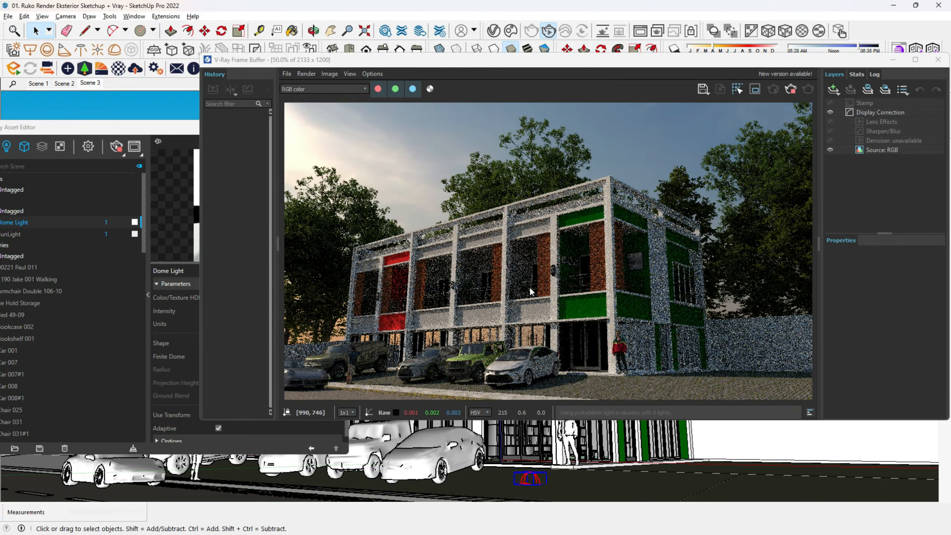
left_click(938, 60)
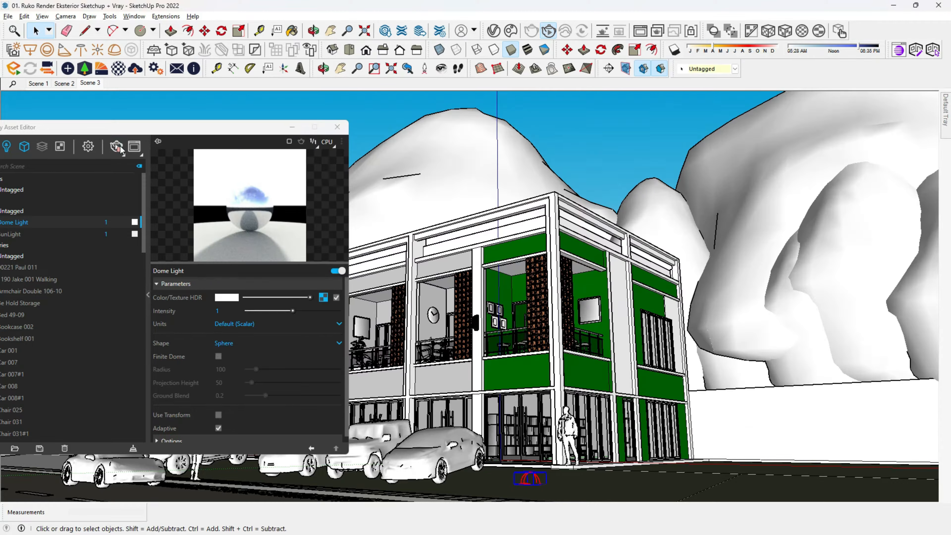
left_click(338, 124)
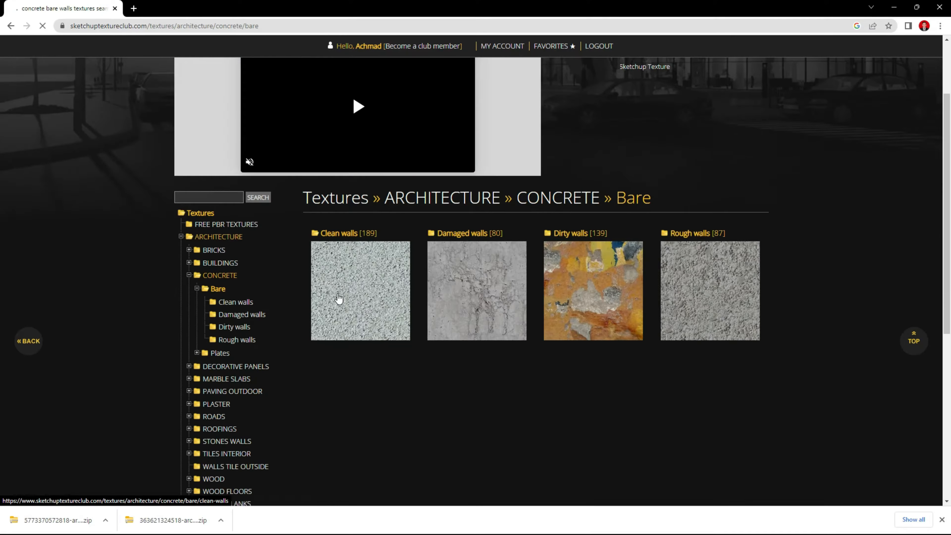
Browse the clean bare concrete wall textures on the texture website
scroll(339, 298, "down", 8)
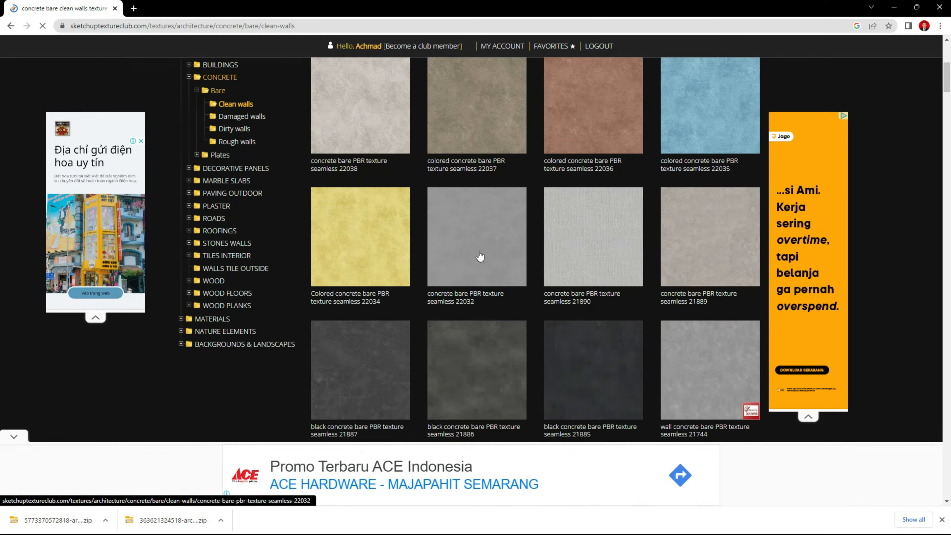
scroll(690, 314, "up", 2)
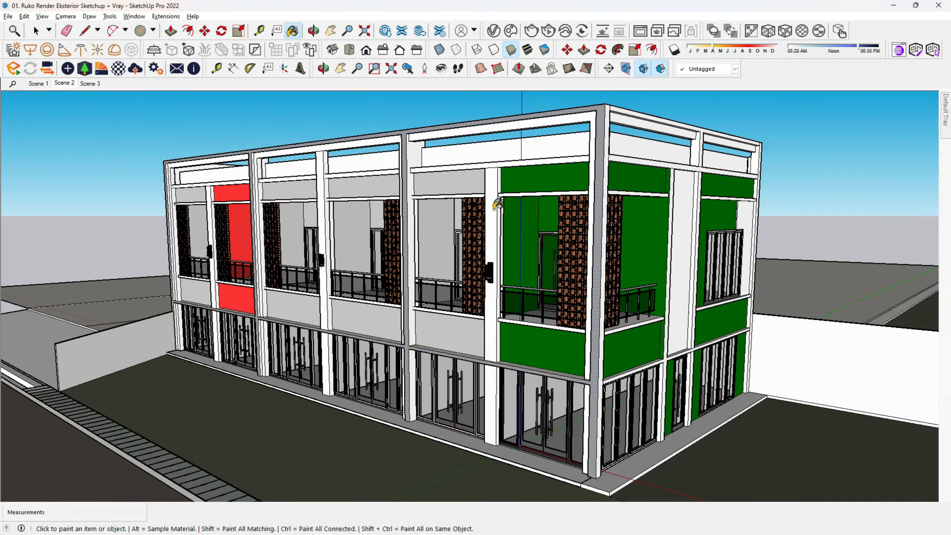
Paint the corner and side-facade columns of the building with the grey concrete material
scroll(607, 247, "up", 5)
middle_click_drag(607, 247, 471, 323)
scroll(682, 345, "up", 5)
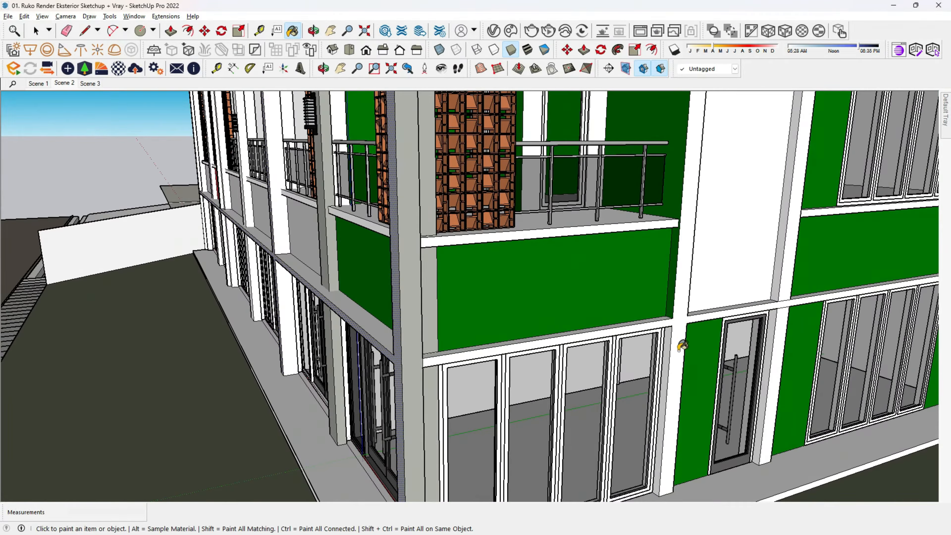
scroll(682, 345, "down", 10)
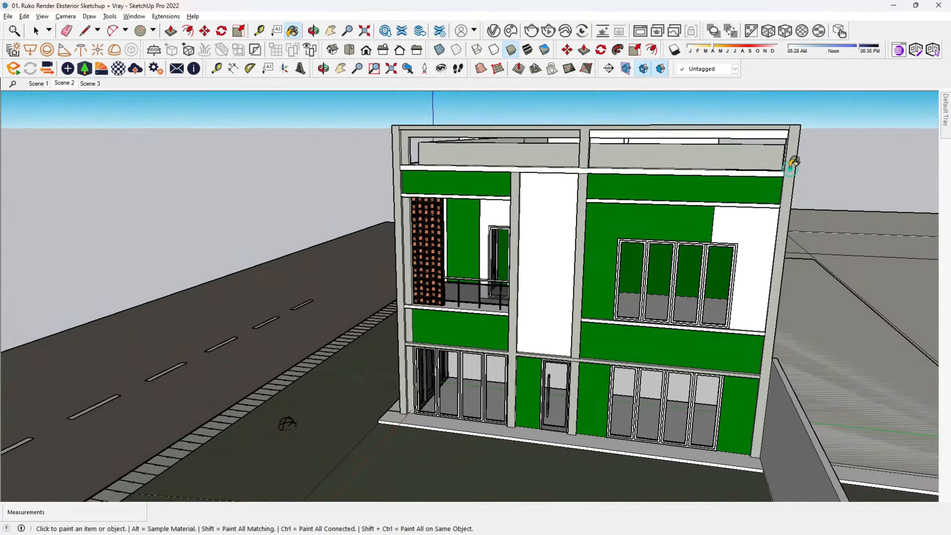
scroll(679, 255, "up", 10)
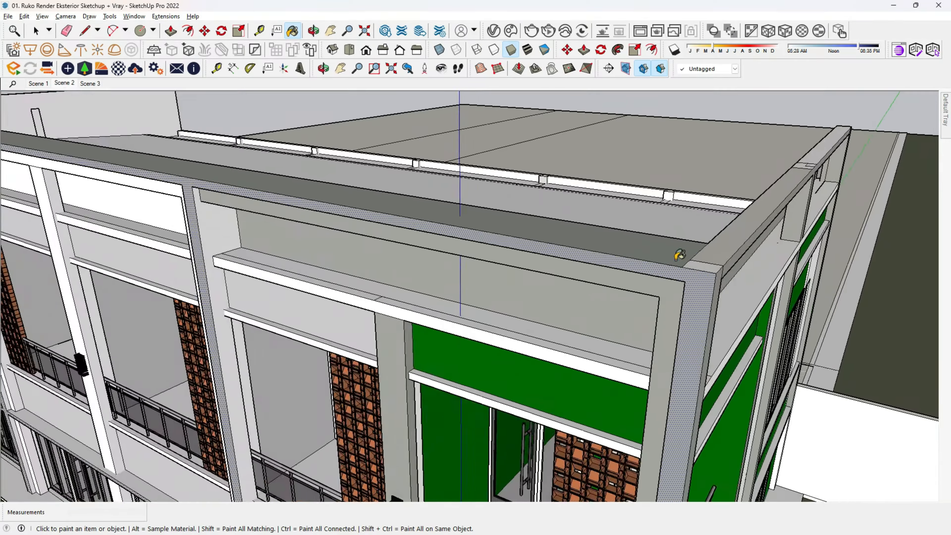
Paint the remaining top beams, floor bands and front-facade columns with the same grey concrete material
scroll(680, 255, "down", 10)
mouse_move(679, 255)
middle_mouse_down()
mouse_move(468, 225)
mouse_move(393, 188)
middle_mouse_up()
scroll(370, 166, "up", 5)
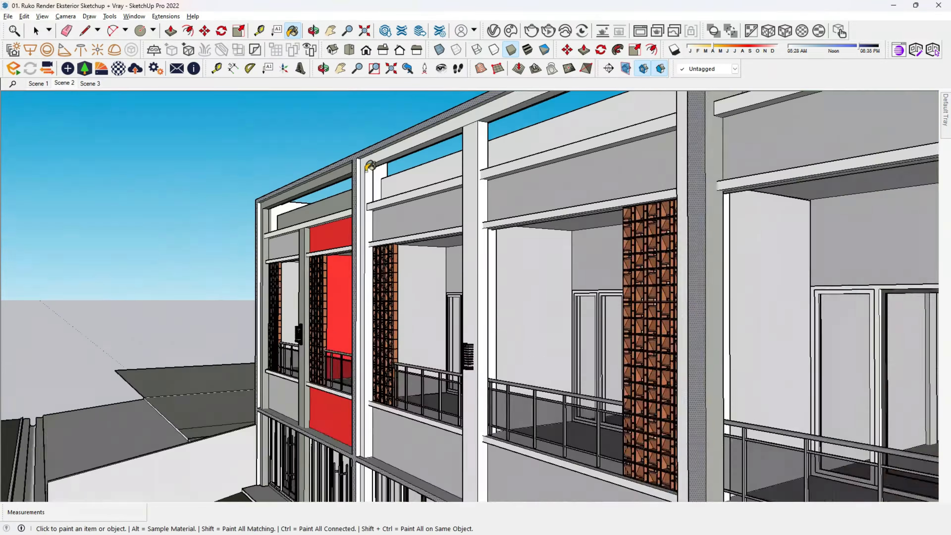
scroll(370, 166, "down", 5)
scroll(342, 386, "up", 5)
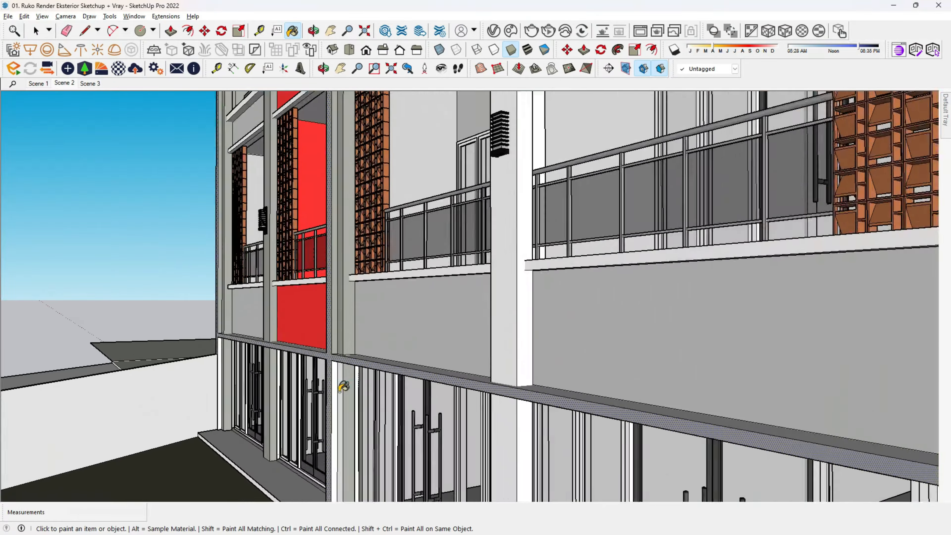
mouse_move(342, 386)
middle_mouse_down()
mouse_move(566, 422)
mouse_move(427, 363)
middle_mouse_up()
scroll(576, 293, "down", 5)
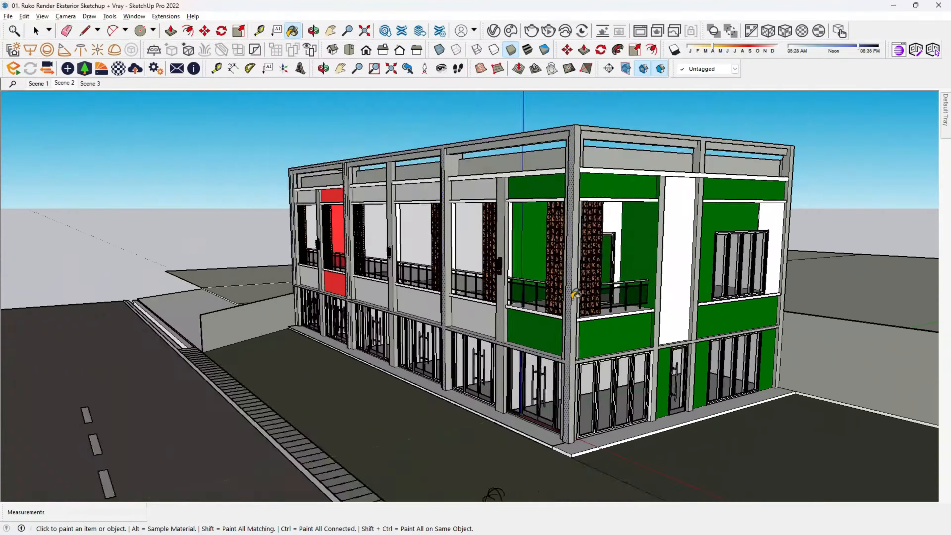
scroll(576, 294, "up", 5)
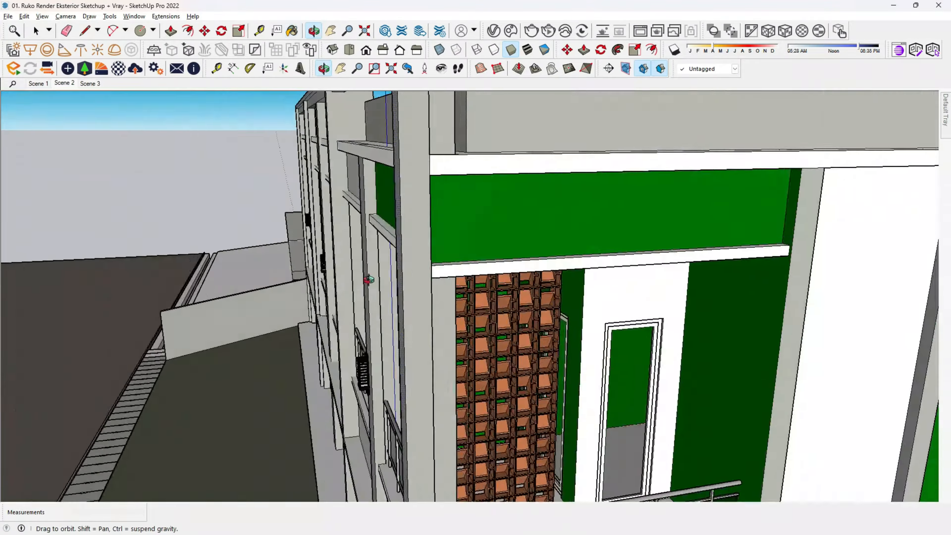
Run an interactive render of Scene 3 to check the building, and close the frame buffer
key("space")
left_click(147, 233)
left_click(117, 147)
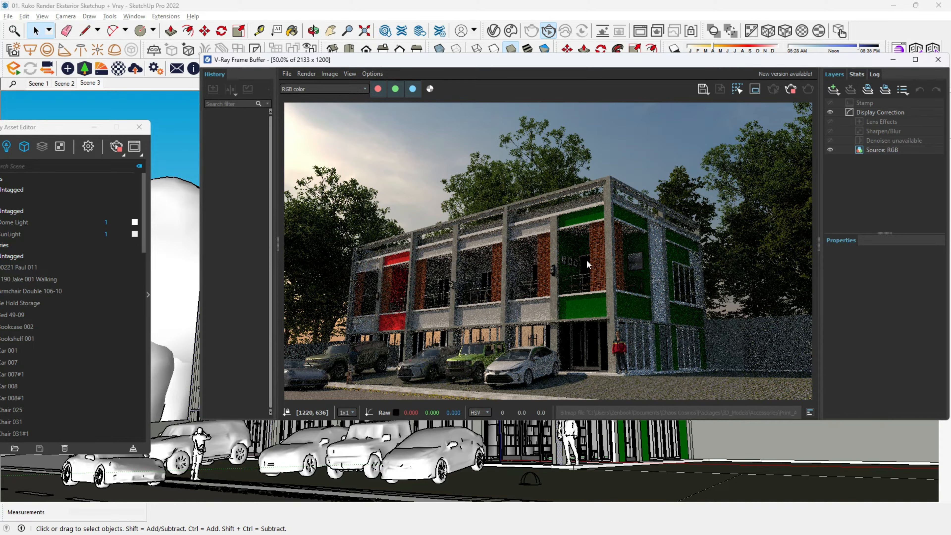
left_click(938, 62)
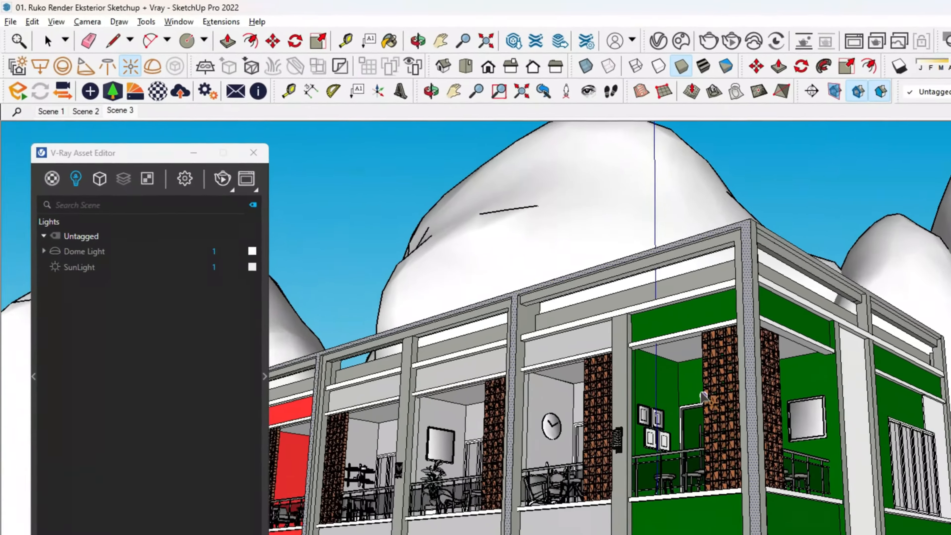
Place a V-Ray omni light on the upper floor of the green corner unit
scroll(705, 396, "up", 3)
middle_click_drag(707, 398, 917, 449)
scroll(917, 450, "up", 5)
left_click(922, 455)
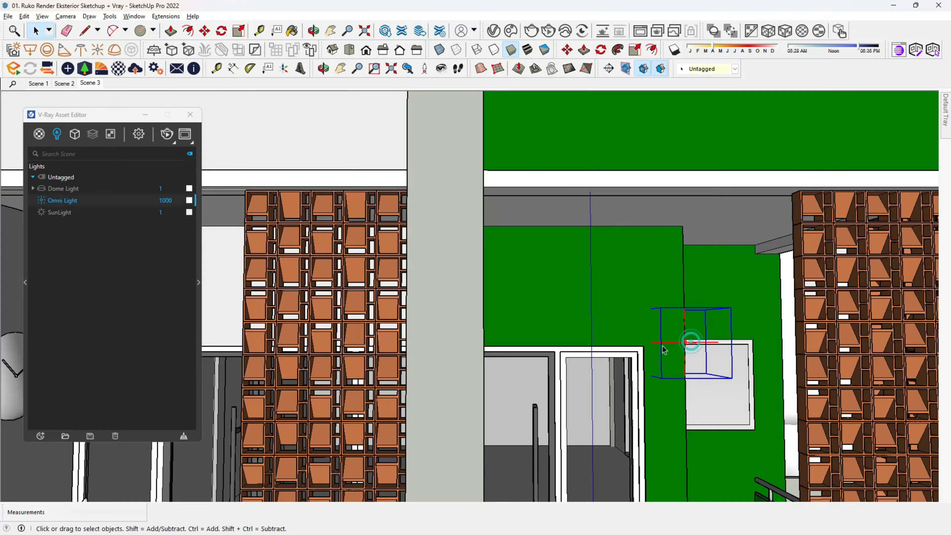
Move the omni light to a new position within the green unit's upstairs balcony area
scroll(677, 356, "down", 3)
middle_click_drag(677, 355, 824, 365)
key("m")
left_click(395, 346)
middle_click_drag(476, 356, 430, 345)
left_click(571, 331)
middle_click_drag(285, 345, 398, 366)
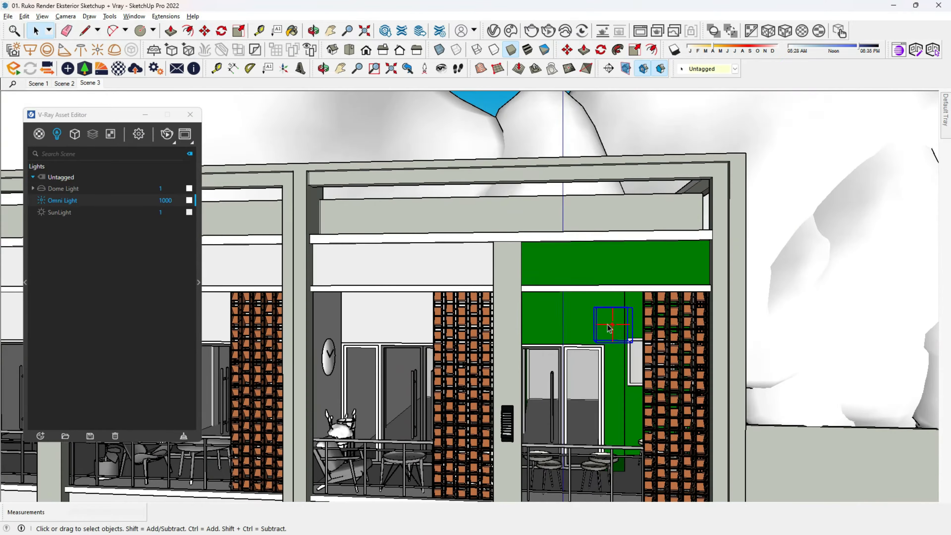
Set the omni light's intensity to 1377.9 and its colour to a warm light orange
left_click(189, 200)
left_click_drag(456, 219, 456, 211)
left_click(277, 285)
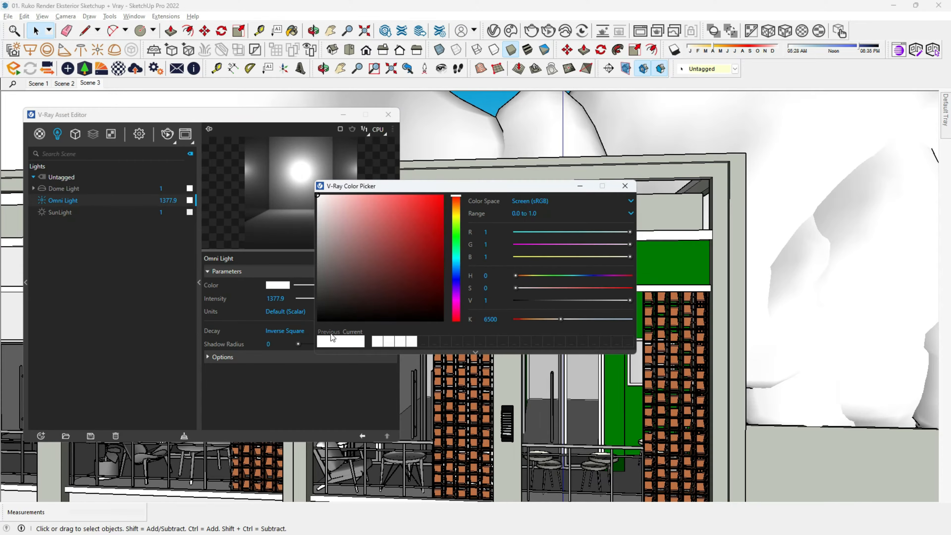
left_click(414, 236)
left_click(456, 208)
left_click_drag(412, 234, 380, 202)
left_click(625, 185)
left_click(387, 114)
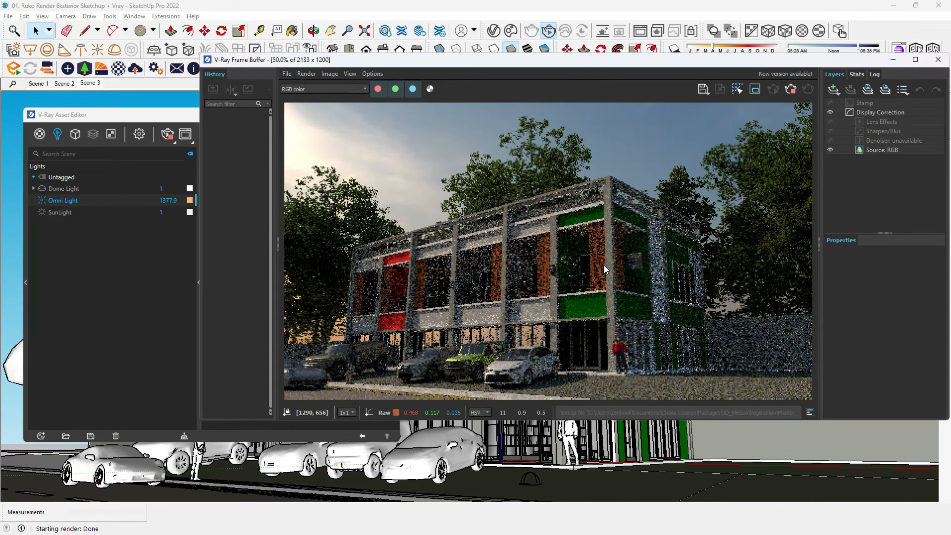
Raise the omni light's intensity to 10000 and test it with a restarted interactive render
left_click(141, 119)
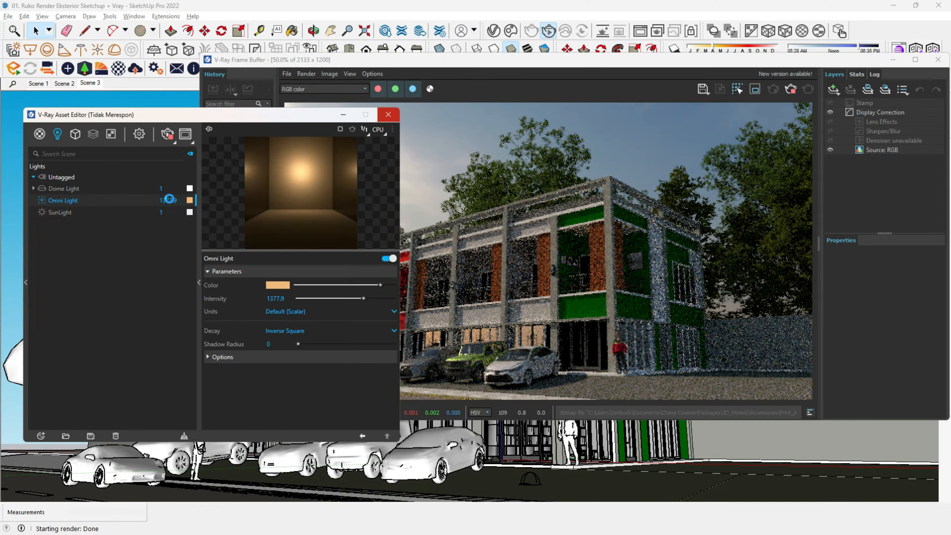
left_click(168, 137)
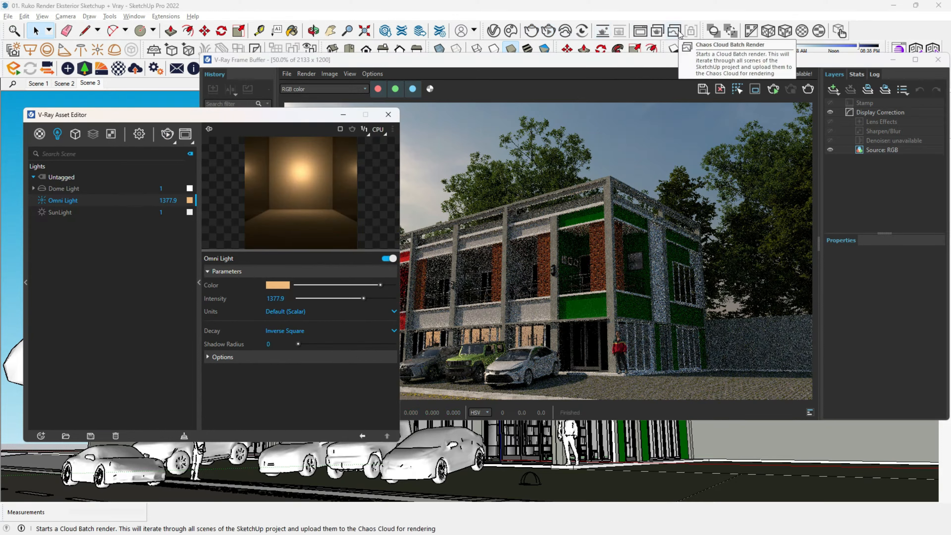
left_click(657, 30)
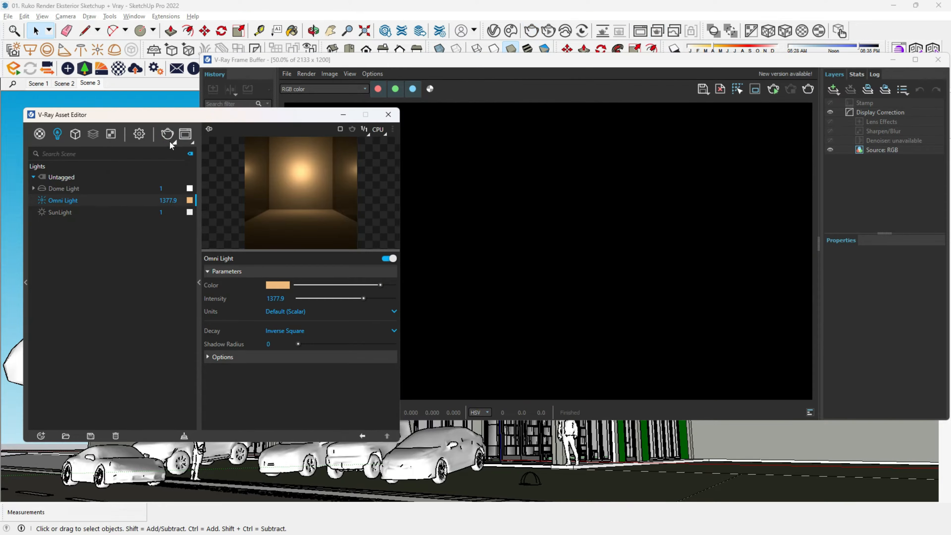
left_click(171, 161)
mouse_move(193, 146)
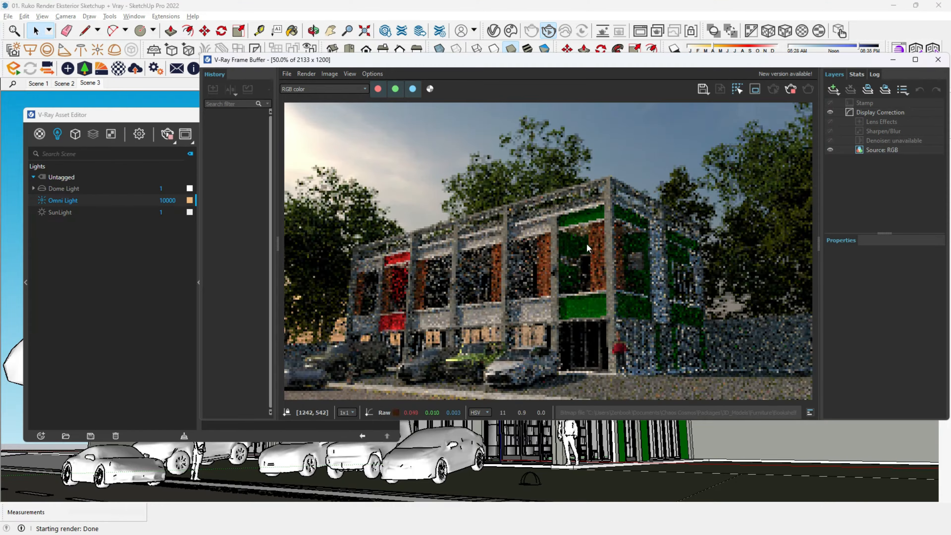
left_click(170, 140)
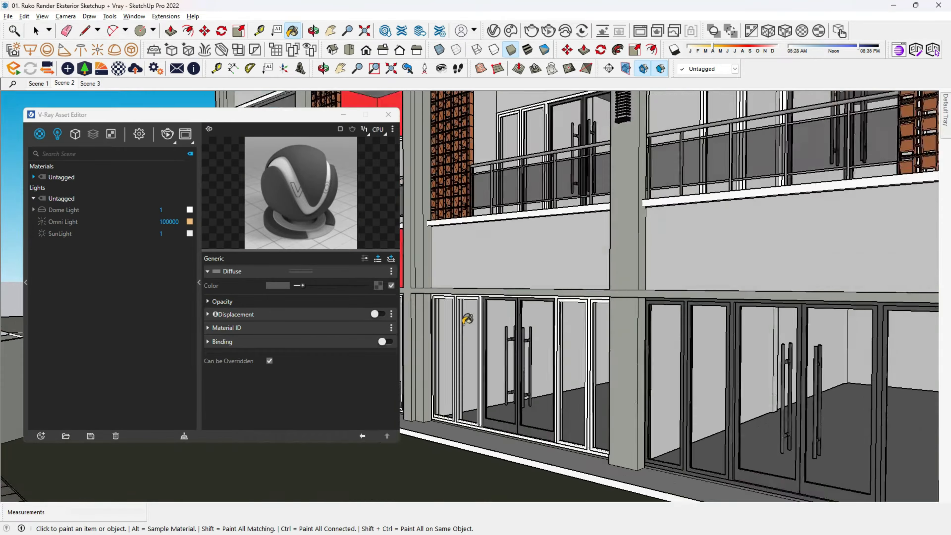
Collapse the dark grey door-frame material's parameter groups and add an extra layer to the material
left_click(210, 340)
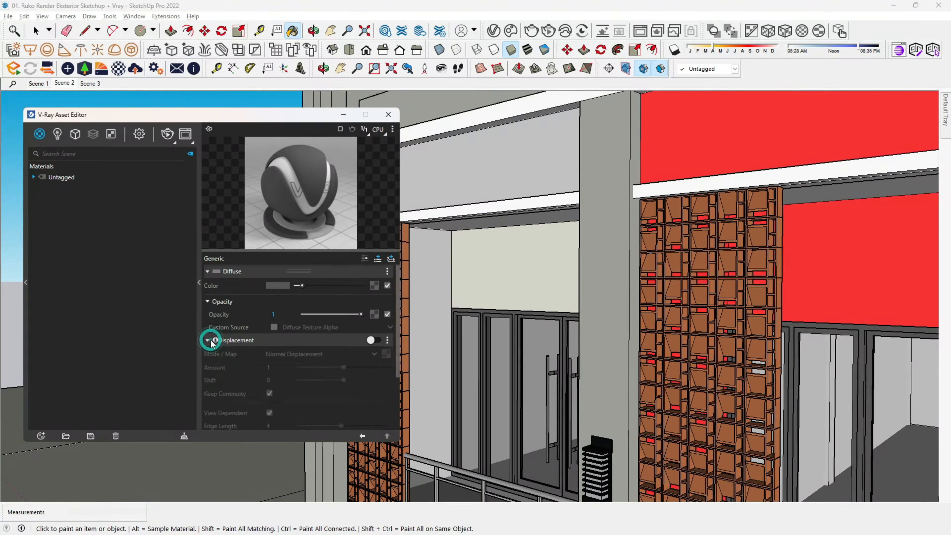
left_click(208, 272)
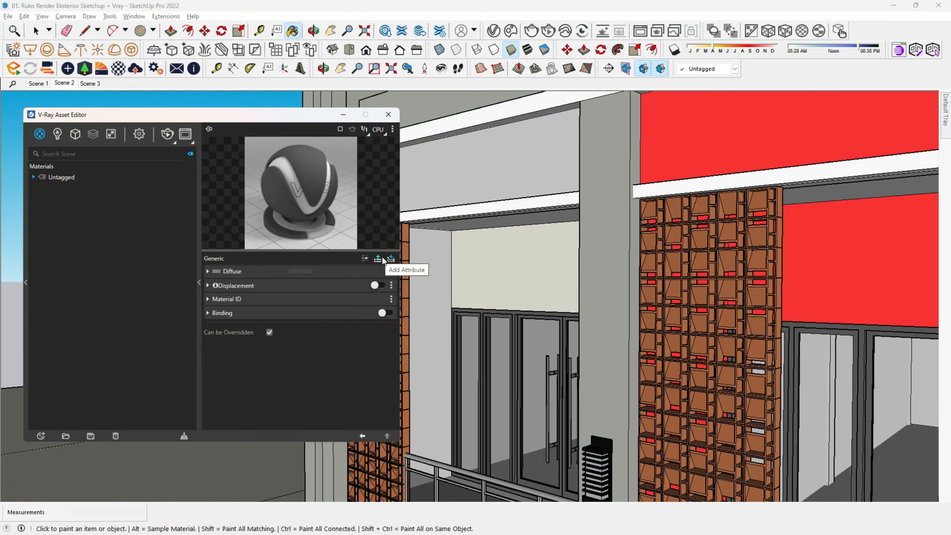
left_click(390, 259)
left_click(356, 300)
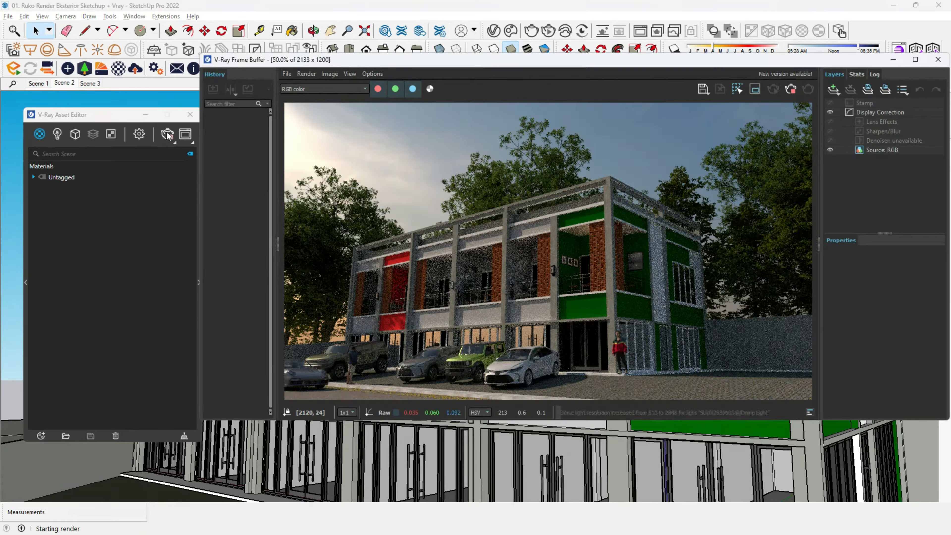
Check the upstairs omni lighting with repeated interactive renders
left_click(167, 133)
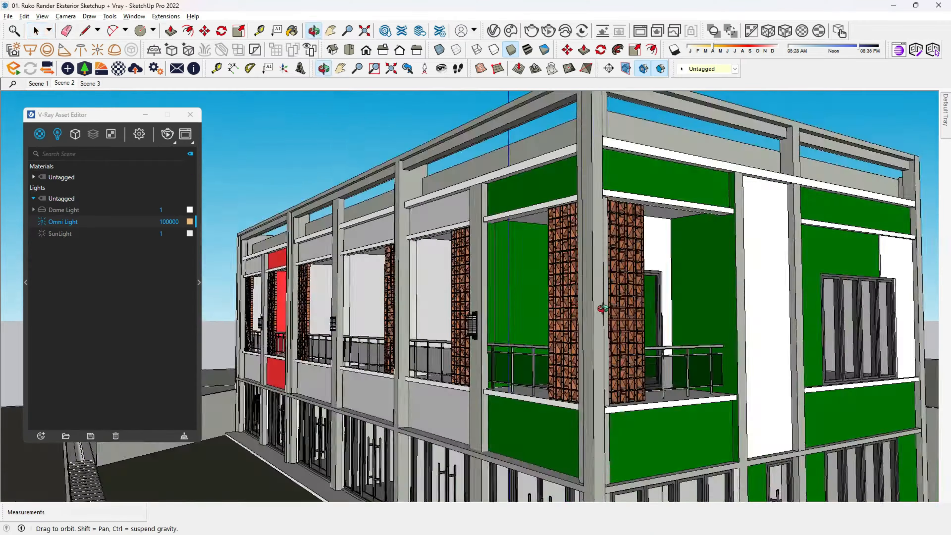
left_click(168, 134)
left_click(168, 134)
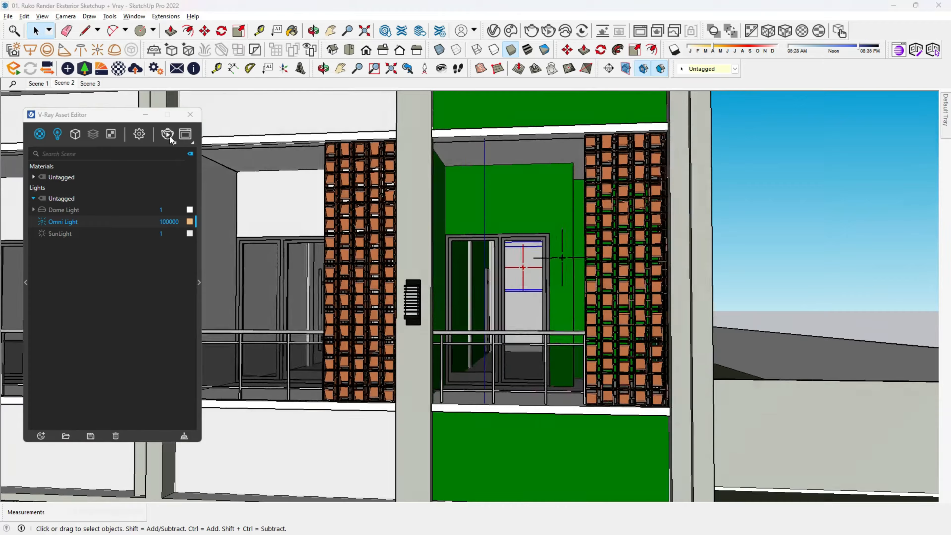
left_click(168, 134)
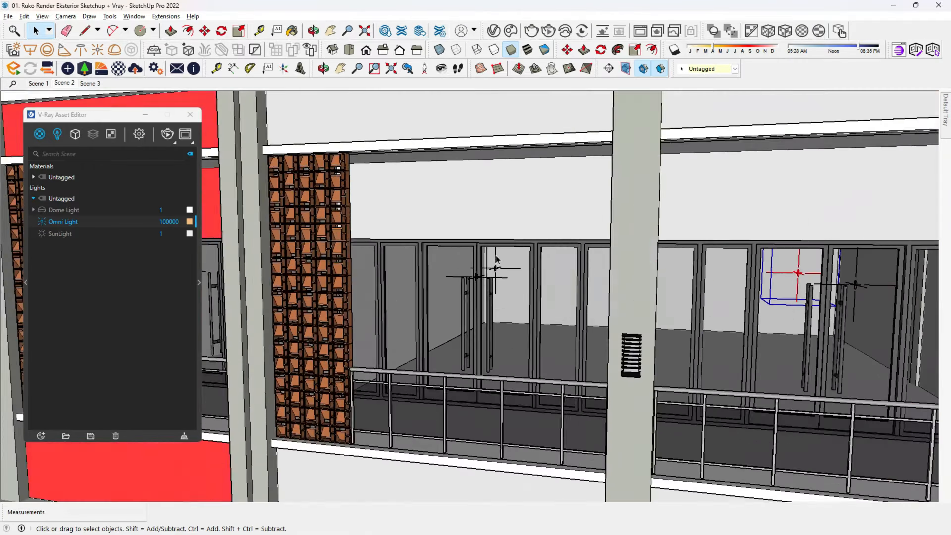
Distribute copies of the omni light through the other rooms of the building
scroll(496, 258, "up", 6)
scroll(500, 281, "down", 3)
scroll(454, 293, "up", 2)
scroll(479, 249, "down", 3)
scroll(480, 247, "down", 10)
key("m")
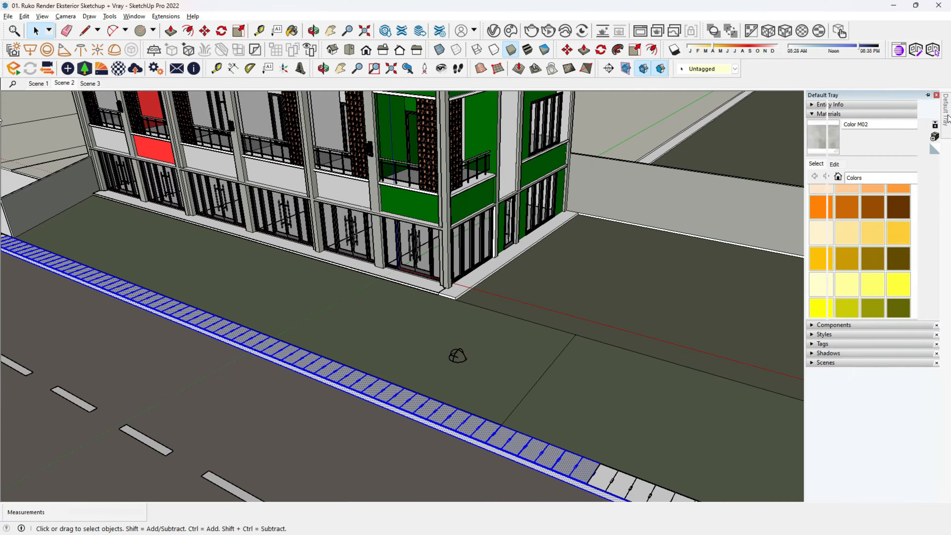
Browse the outdoor furniture models in the Chaos Cosmos library for the side yard
scroll(685, 470, "up", 4)
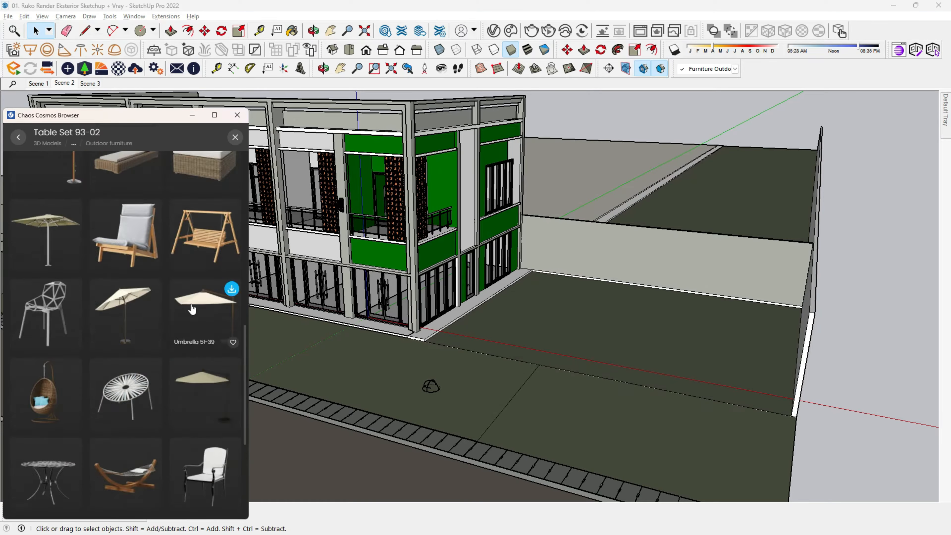
left_click(140, 382)
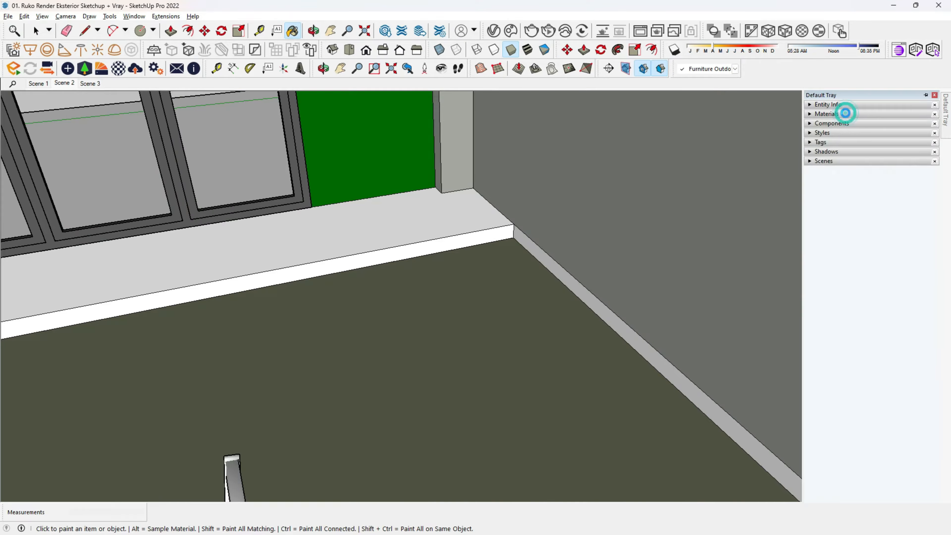
Push/pull the strip along the base of the side yard's boundary wall
key("p")
left_click(524, 281)
scroll(490, 266, "up", 3)
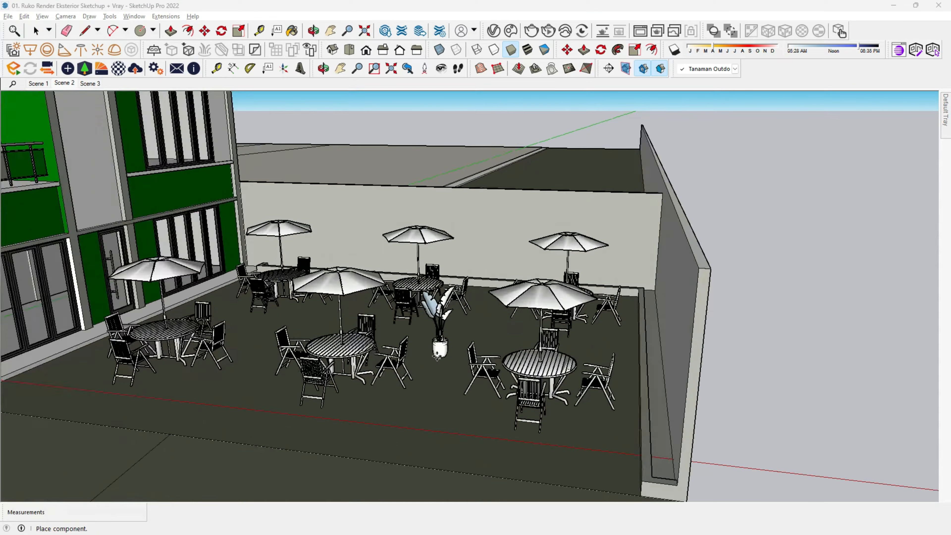
Place Plant 260 020 potted plants between the outdoor tables and Potted Succulent 003 on the tabletops
middle_click_drag(435, 307, 436, 339)
right_click(350, 339)
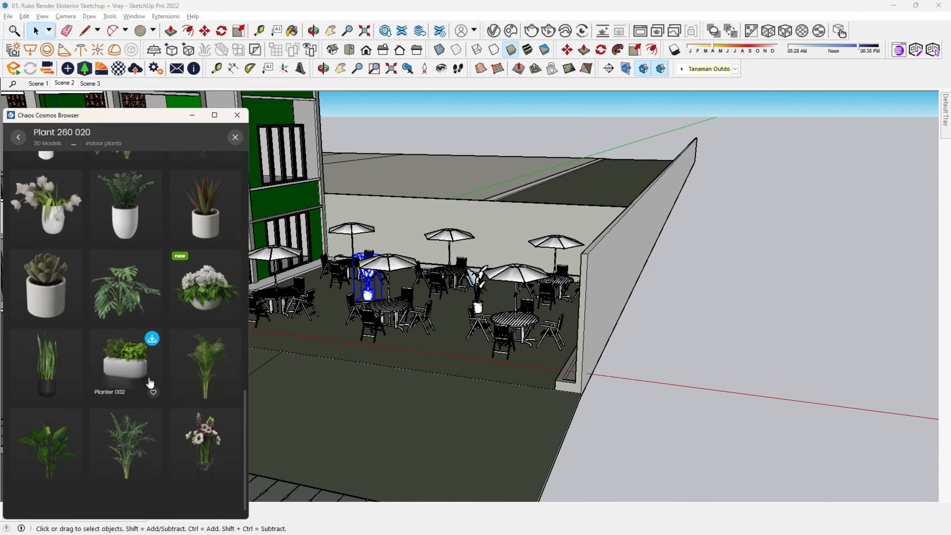
left_click(149, 386)
scroll(73, 306, "down", 3)
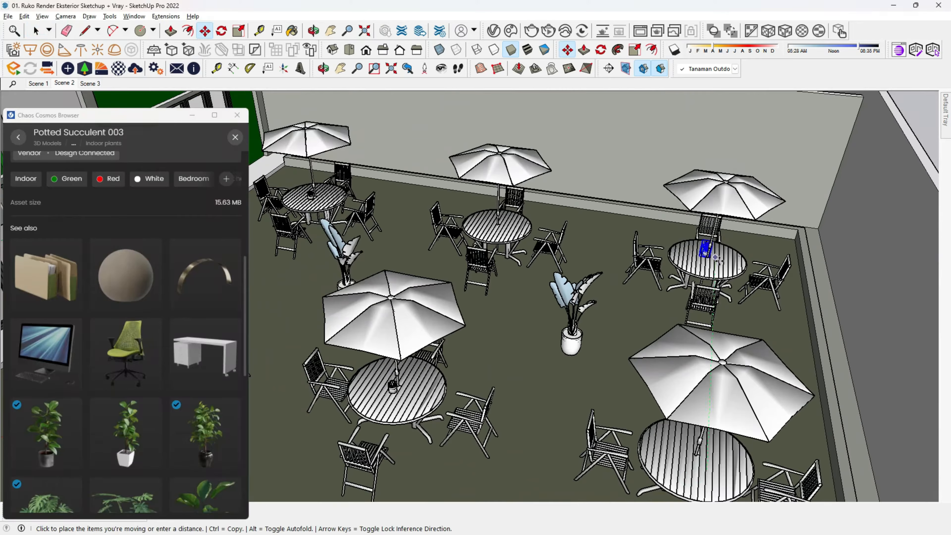
left_click(115, 424)
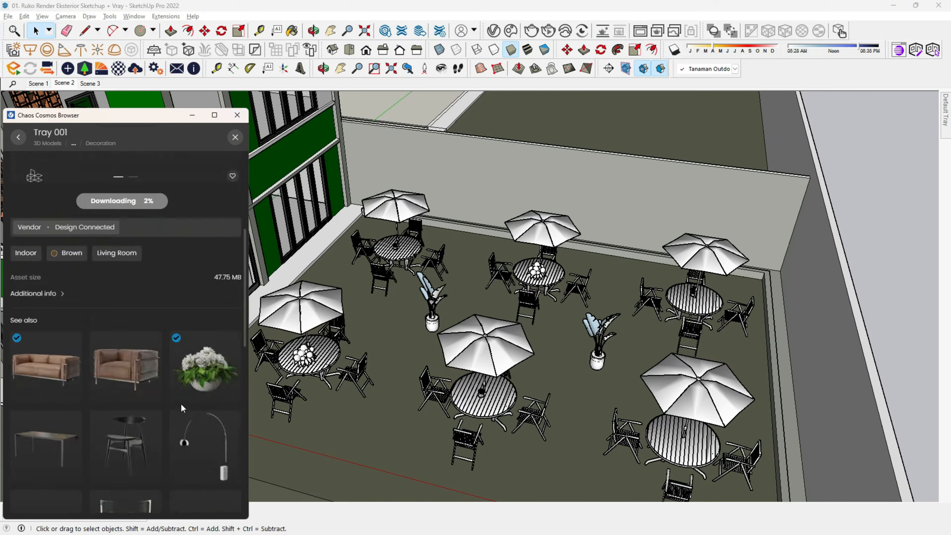
scroll(180, 403, "up", 3)
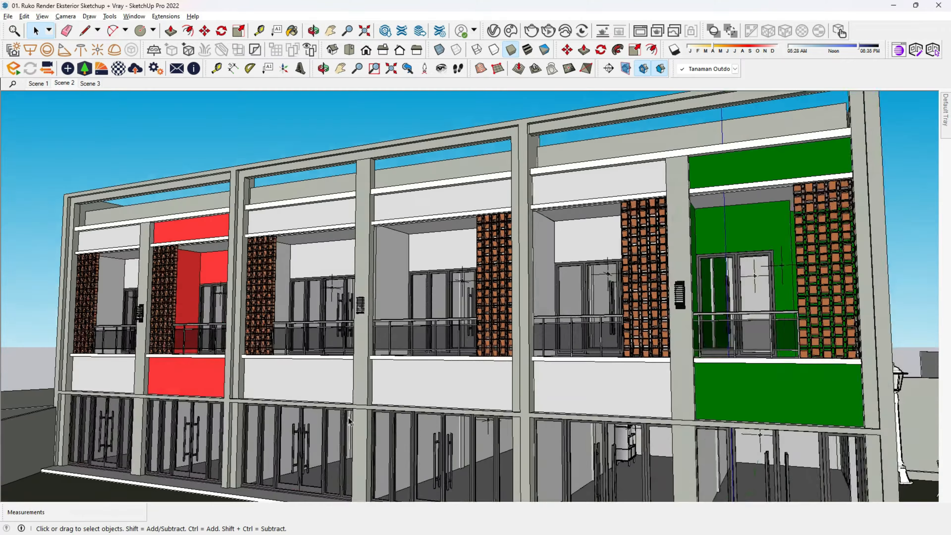
Place 3D text signs reading CV. MUSTIKA DARADJAT and JATI ASEM ARANG on two adjacent white fascia panels
type("CV. MUSTIKA DARADJAT")
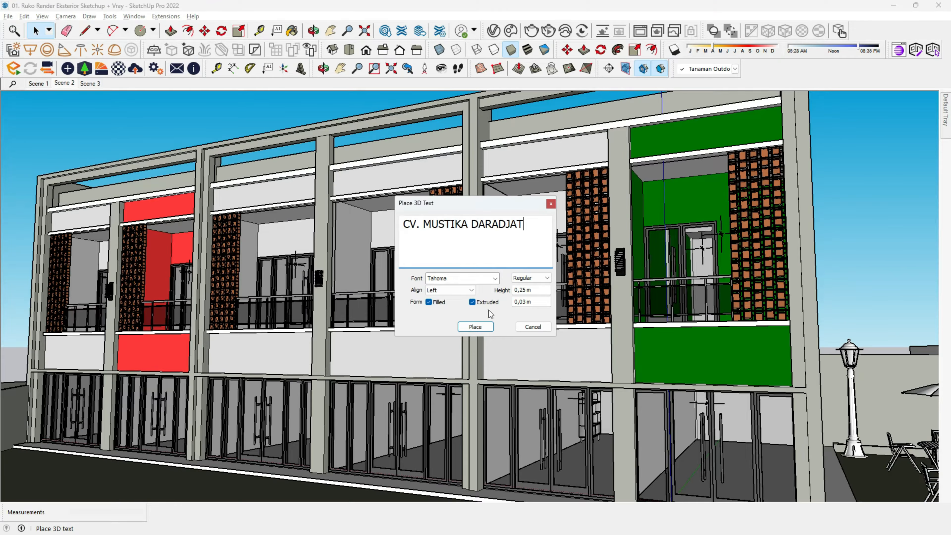
left_click(474, 327)
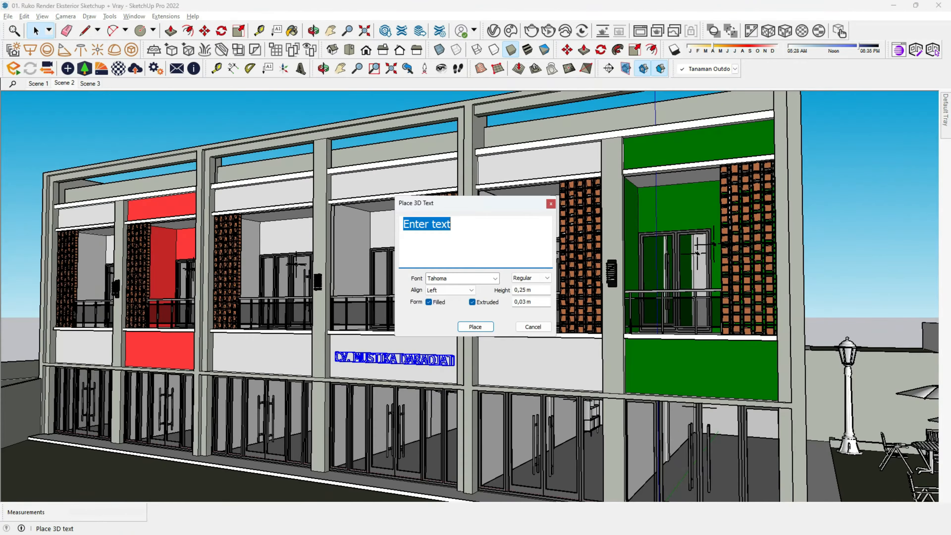
left_click(476, 325)
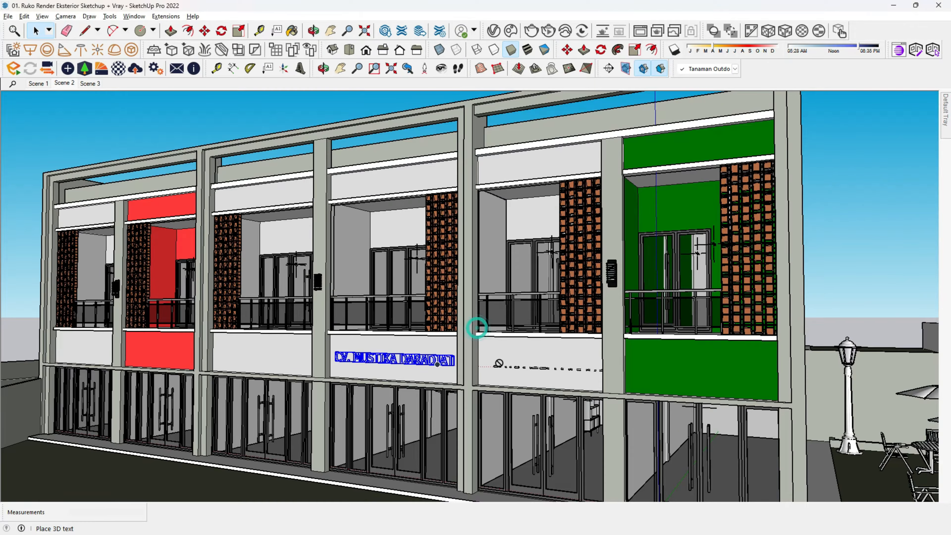
scroll(484, 396, "up", 5)
left_click(476, 396)
key("m")
left_click(700, 423)
left_click(700, 404)
key("space")
middle_click_drag(468, 333, 633, 315)
Add guides across the fascia panels and align the CV. MUSTIKA DARADJAT and JATI ASEM ARANG signs to them
key("t")
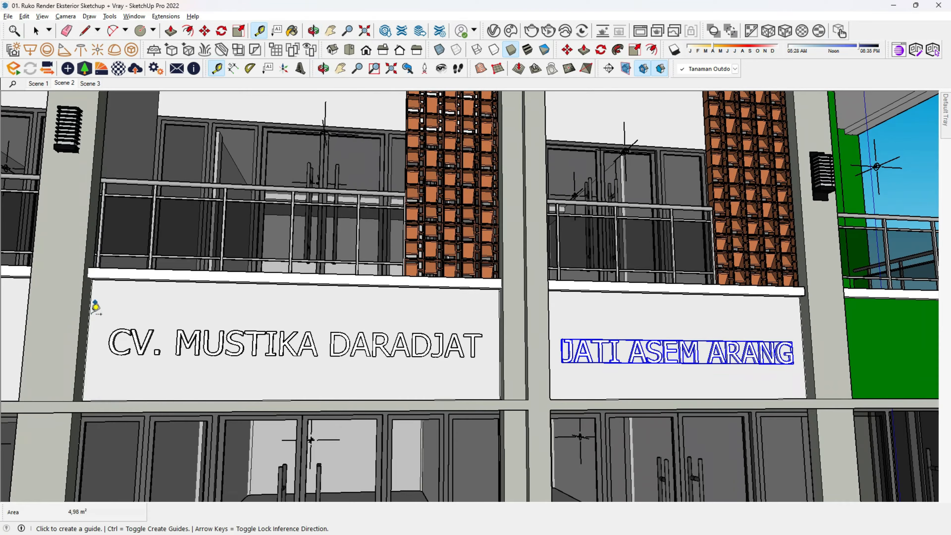
scroll(597, 379, "up", 2)
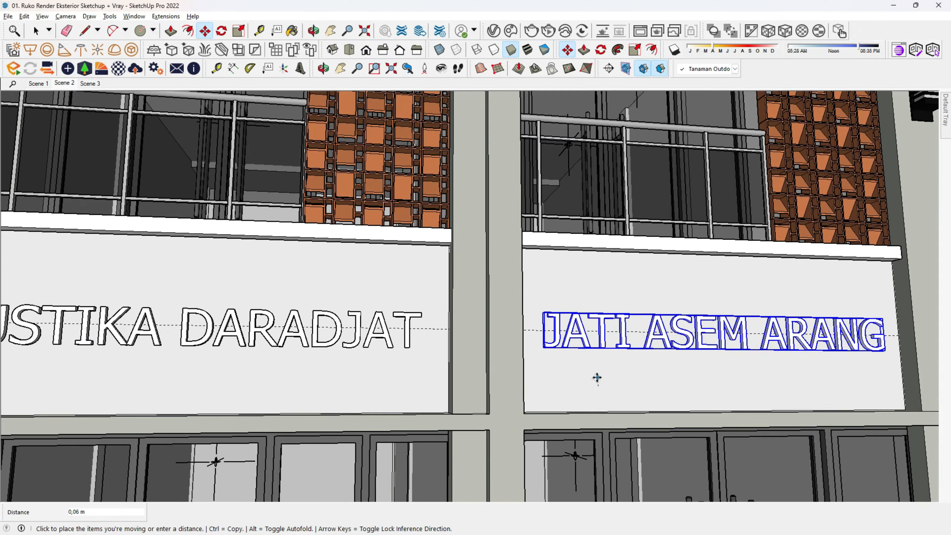
left_click(596, 378)
middle_click_drag(597, 377, 542, 395)
key("space")
left_click(341, 361)
key("m")
left_click(354, 385)
scroll(354, 386, "up", 4)
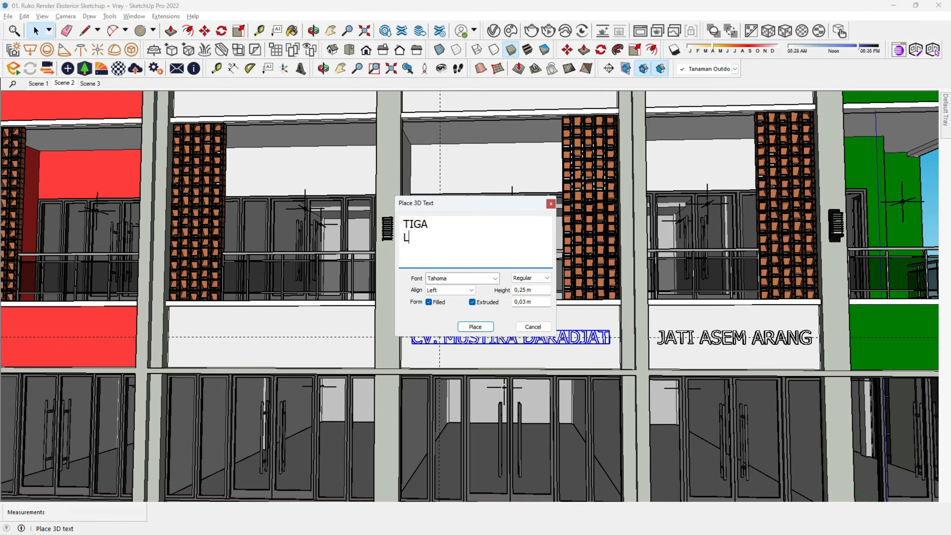
Place a two-line TIGA LTD. 3D text on the white panel beside CV. MUSTIKA DARADJAT and adjust the sign positions
left_click(480, 442)
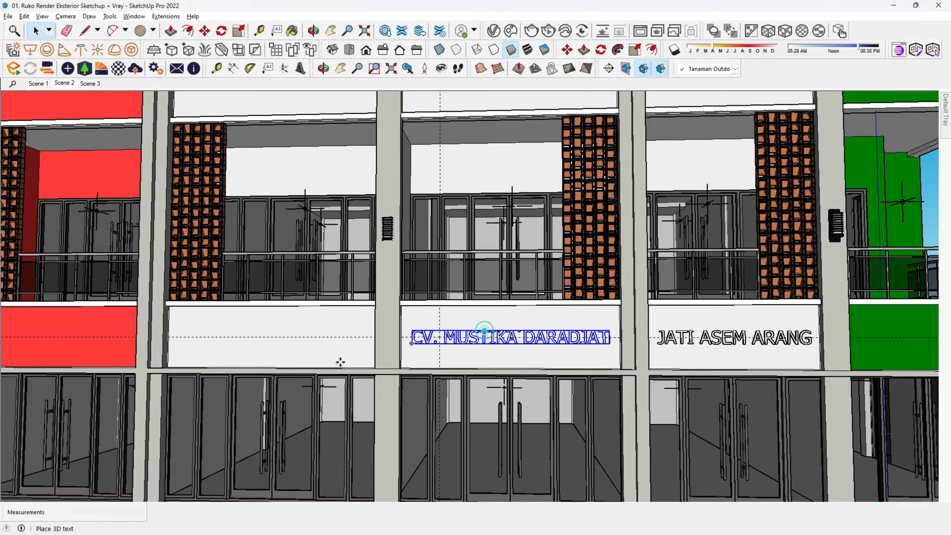
left_click(196, 353)
scroll(346, 329, "down", 3)
middle_click_drag(539, 343, 452, 350)
scroll(405, 333, "up", 3)
left_click(434, 343)
key("m")
left_click(434, 356)
key("ctrl")
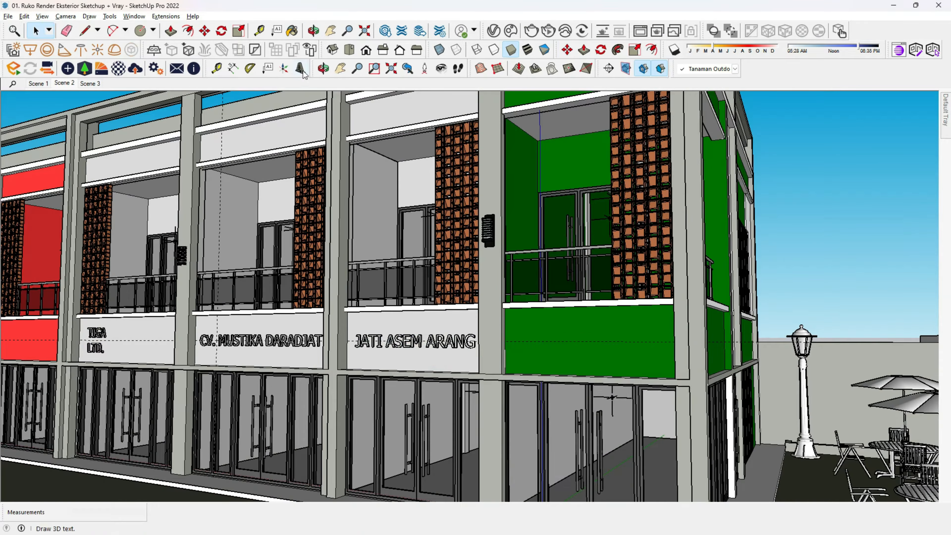
Place a STARBAG 3D text sign on the green front fascia panel
left_click(303, 71)
type("STARBAG")
left_click(475, 323)
left_click(545, 347)
scroll(545, 347, "down", 3)
Place a MIXSUEK 3D text sign on the red fascia panel
left_click(301, 68)
type("MIXSUEK")
left_click(475, 326)
scroll(246, 356, "up", 4)
left_click(225, 361)
scroll(491, 397, "down", 4)
Place a two-line ANGKRINGAN MOJOK 3D text sign on the end unit's white fascia panel
left_click(300, 68)
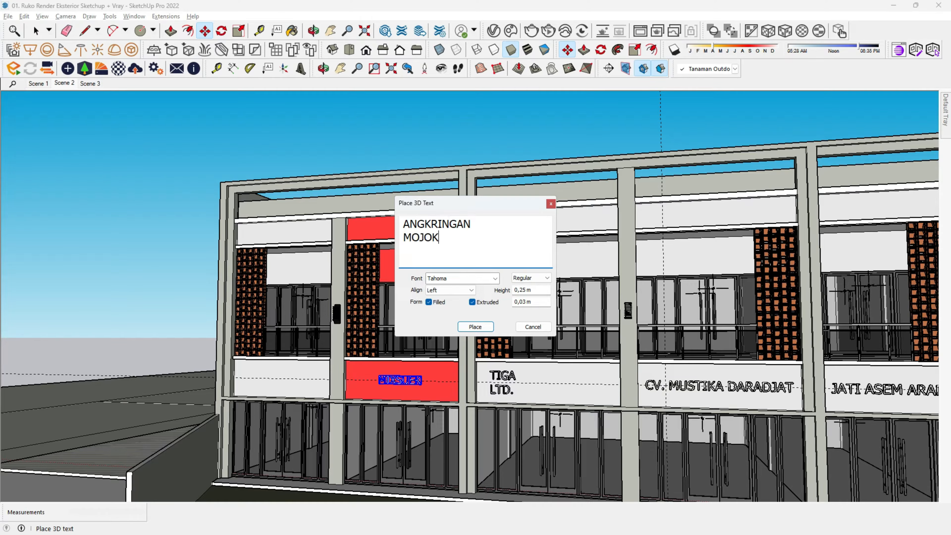
left_click(474, 326)
scroll(242, 389, "up", 3)
key("space")
middle_click_drag(261, 293, 163, 305)
scroll(162, 305, "down", 4)
Copy the STARBAG sign onto the green fascia of the side facade and adjust its position
scroll(622, 333, "up", 3)
left_click(460, 354)
key("m")
left_click(450, 376)
key("ctrl")
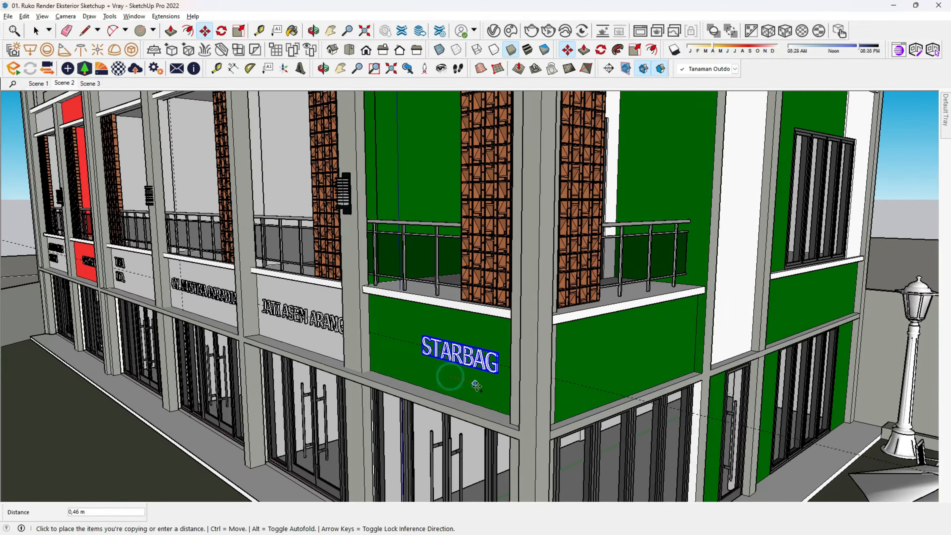
left_click(639, 374)
middle_click_drag(639, 373, 648, 333)
left_click(464, 384)
left_click(475, 384)
key("space")
Paint the narrow side-facade wall with Color C06 using the stone wall cladding texture at 1,00 × 0,80 m, darkened to grey
scroll(628, 347, "down", 5)
key("b")
left_click(691, 243)
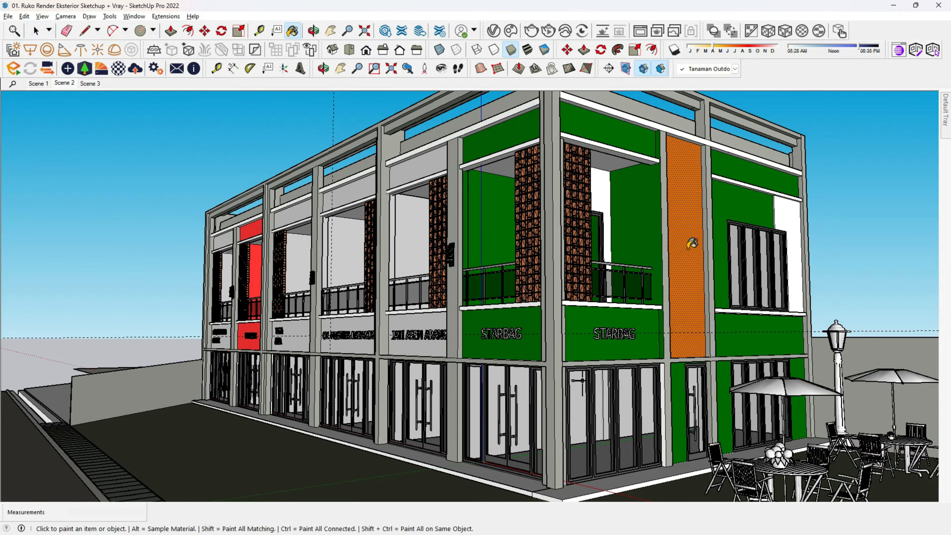
scroll(774, 212, "up", 10)
scroll(812, 206, "down", 10)
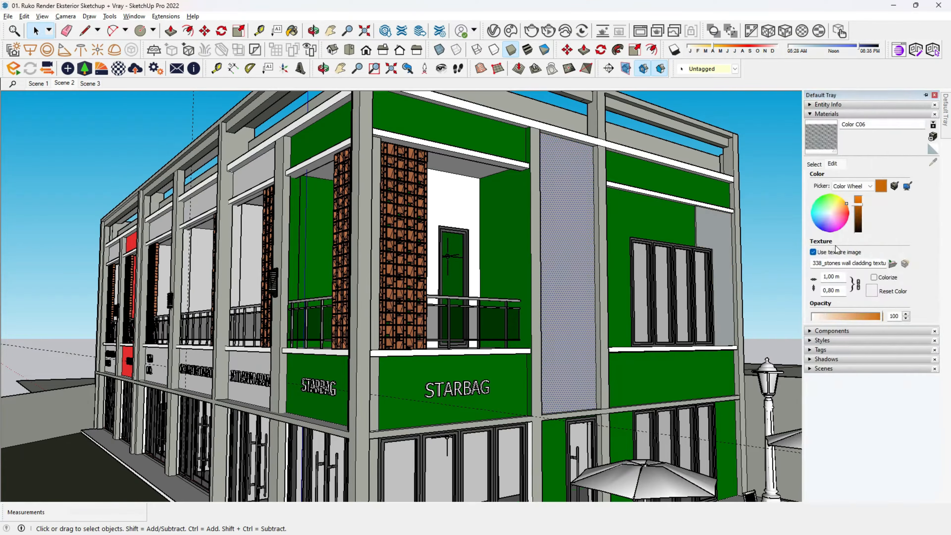
scroll(671, 269, "up", 10)
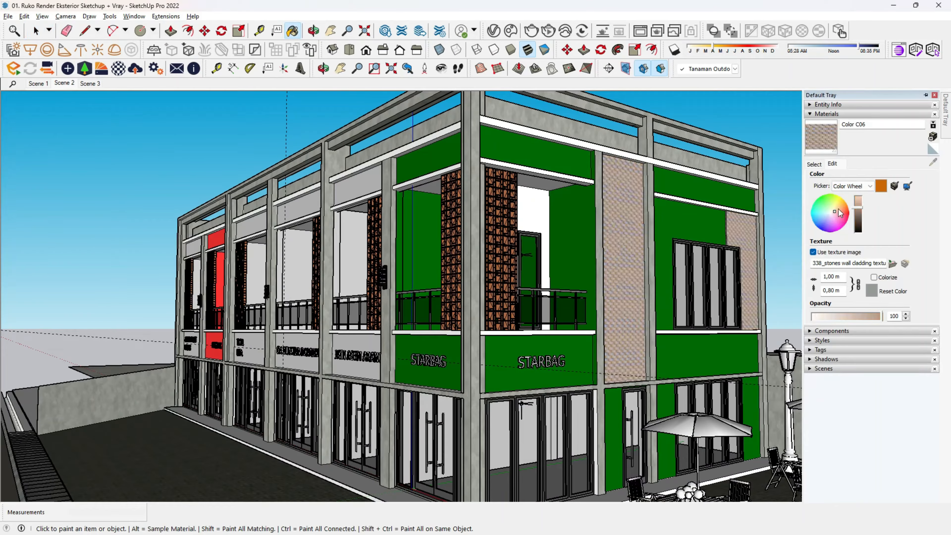
left_click(859, 215)
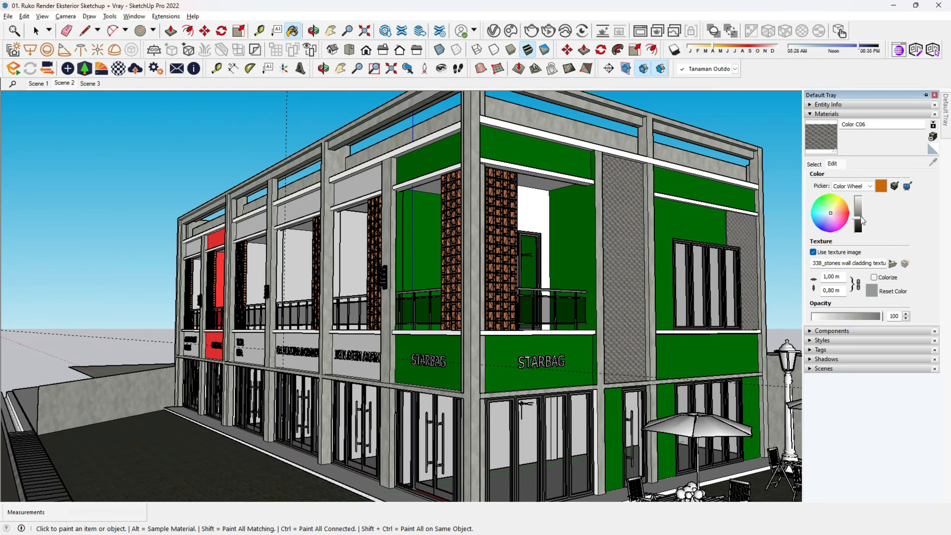
key("space")
Copy the omni light from the green corner unit's upper floor to the side yard
scroll(513, 251, "down", 3)
middle_click_drag(513, 251, 606, 286)
left_click(605, 285)
scroll(606, 285, "up", 3)
scroll(605, 286, "up", 2)
left_click(605, 286)
key("m")
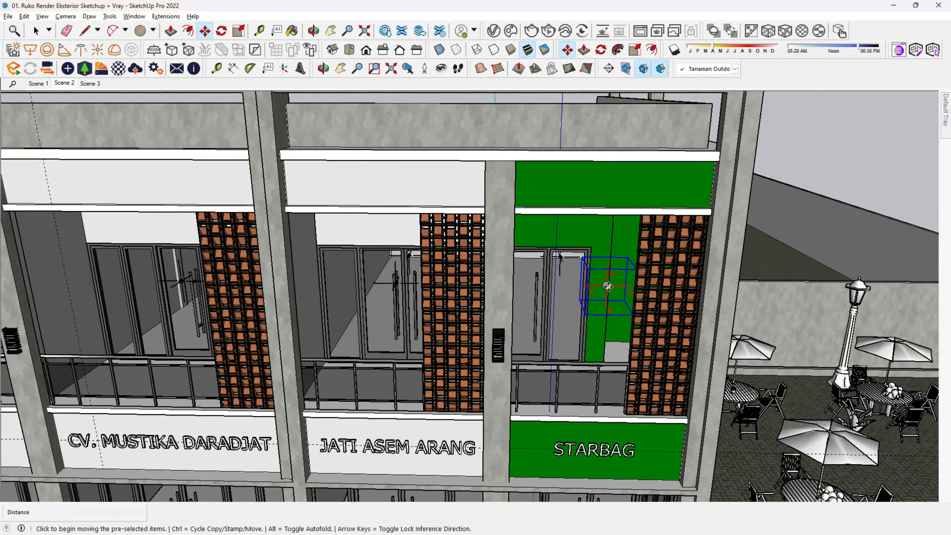
left_click(606, 285)
key("ctrl")
scroll(891, 304, "up", 5)
key("ctrl")
scroll(493, 300, "down", 3)
left_click(546, 361)
Position the copied omni light among the outdoor tables in the side yard
middle_click_drag(546, 361, 606, 500)
middle_click_drag(468, 491, 532, 482)
left_click(432, 479)
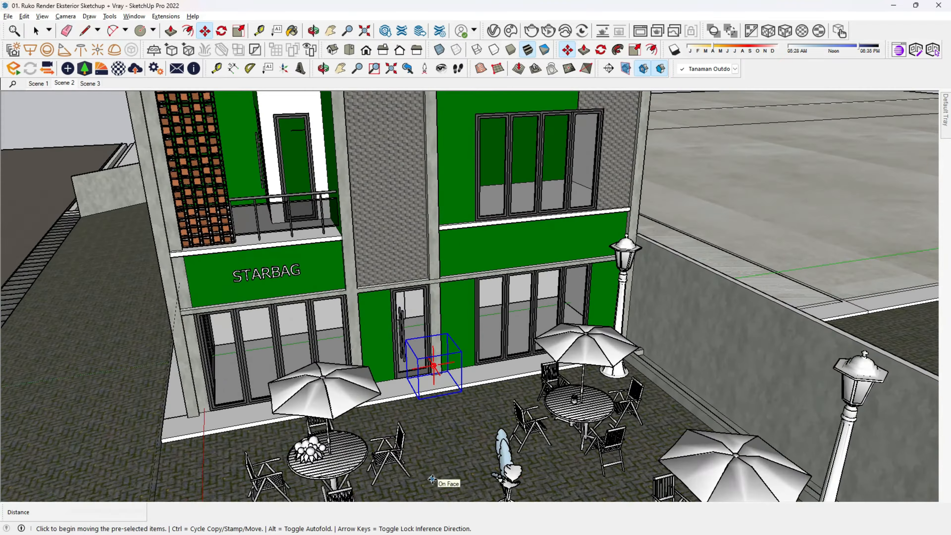
left_click(463, 474)
middle_click_drag(463, 474, 679, 463)
scroll(680, 462, "down", 3)
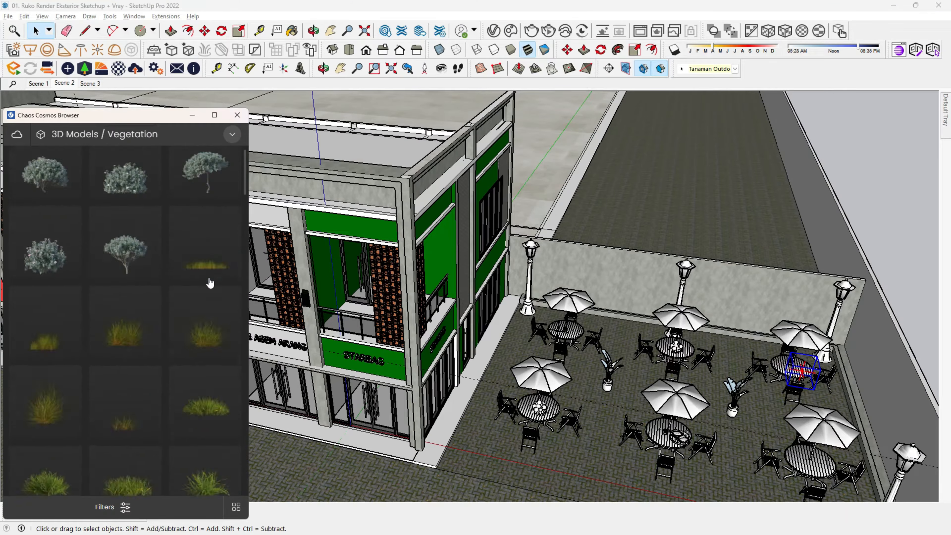
Bring in a hedge from the Chaos Cosmos vegetation models and place it at the side yard's boundary wall
scroll(208, 278, "down", 20)
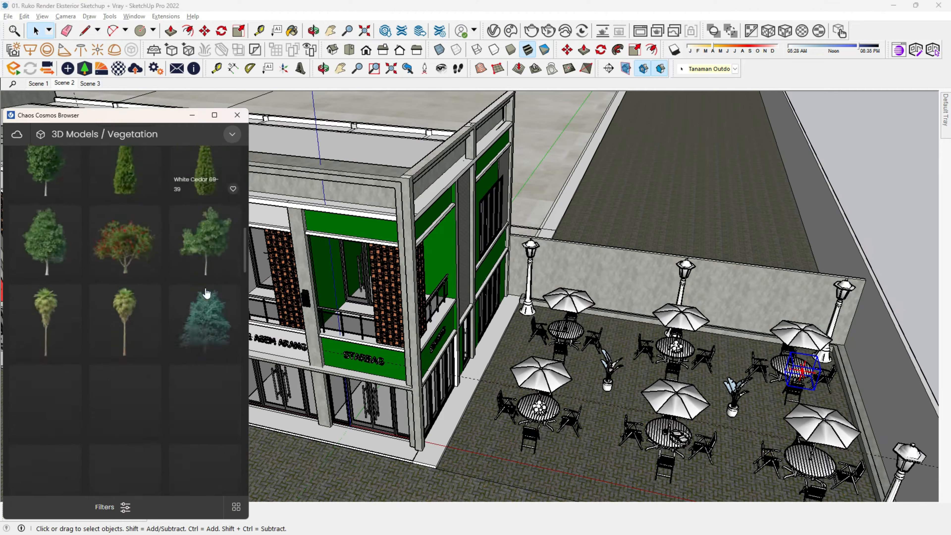
left_click(137, 240)
left_click(133, 417)
scroll(133, 415, "down", 3)
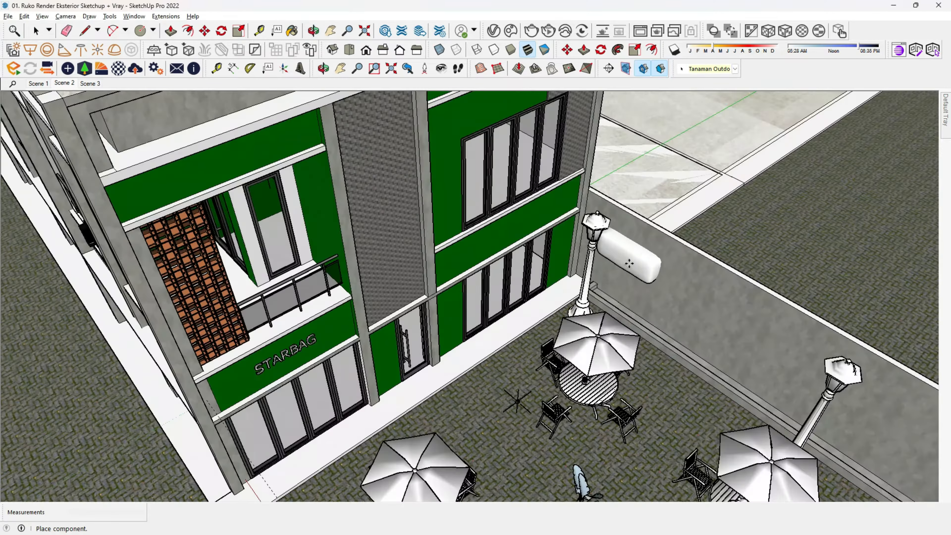
scroll(540, 213, "up", 5)
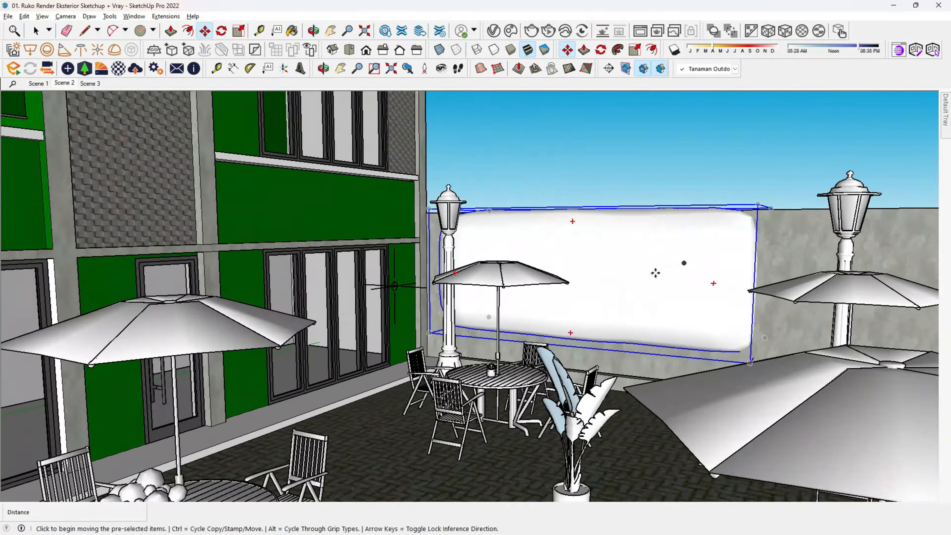
Scale the hedge to cover the boundary wall and shift it into place behind the lamp posts
key("s")
middle_click_drag(590, 210, 403, 111)
key("m")
left_click(506, 399)
left_click(518, 407)
key("space")
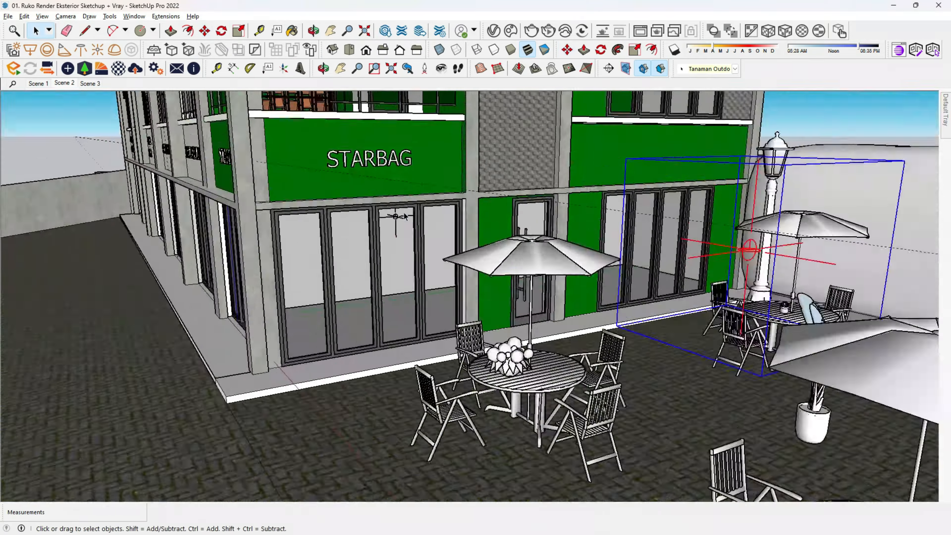
Check the omni lights in the V-Ray Asset Editor and test-render the side yard
key("o")
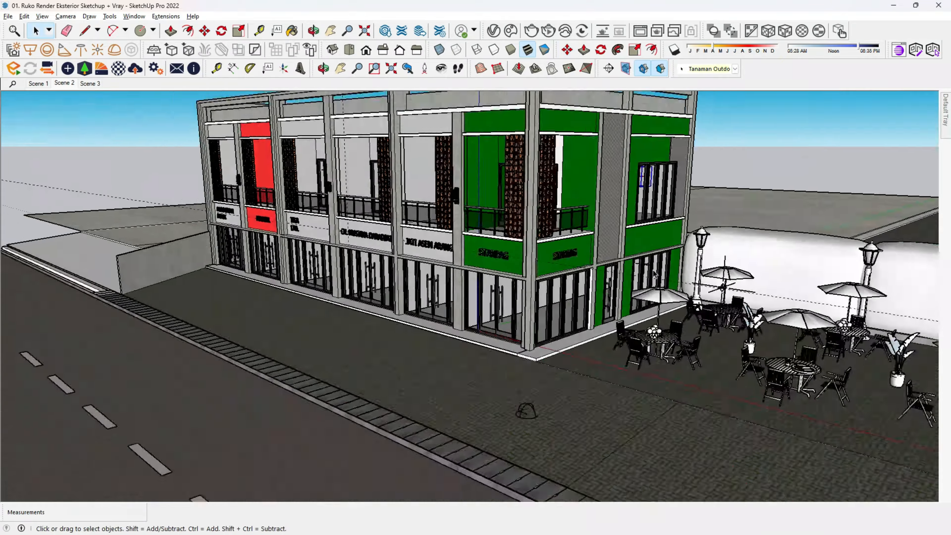
left_click(189, 201)
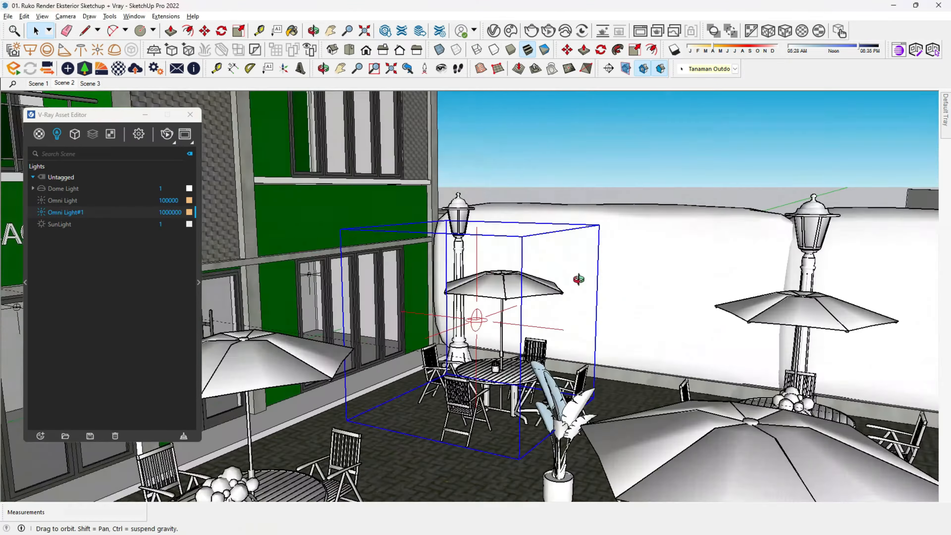
left_click(167, 134)
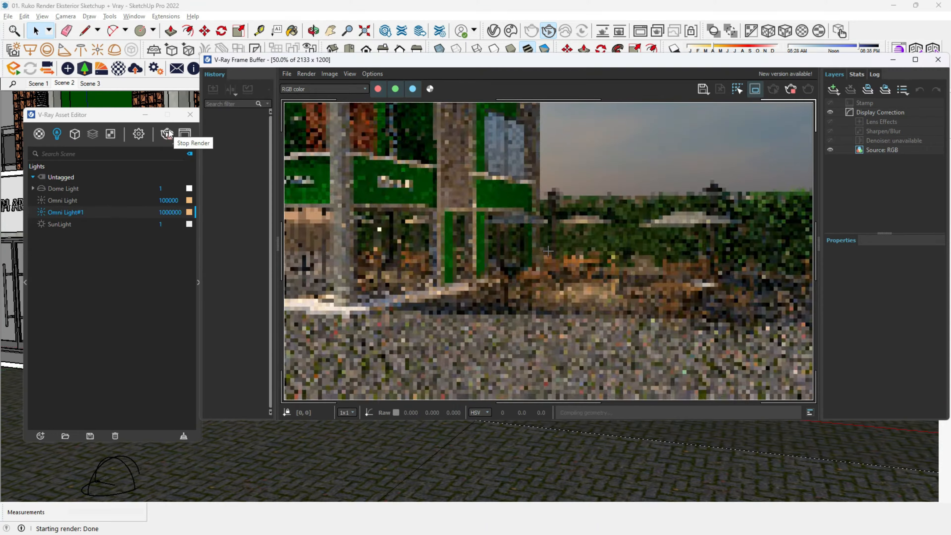
left_click(940, 63)
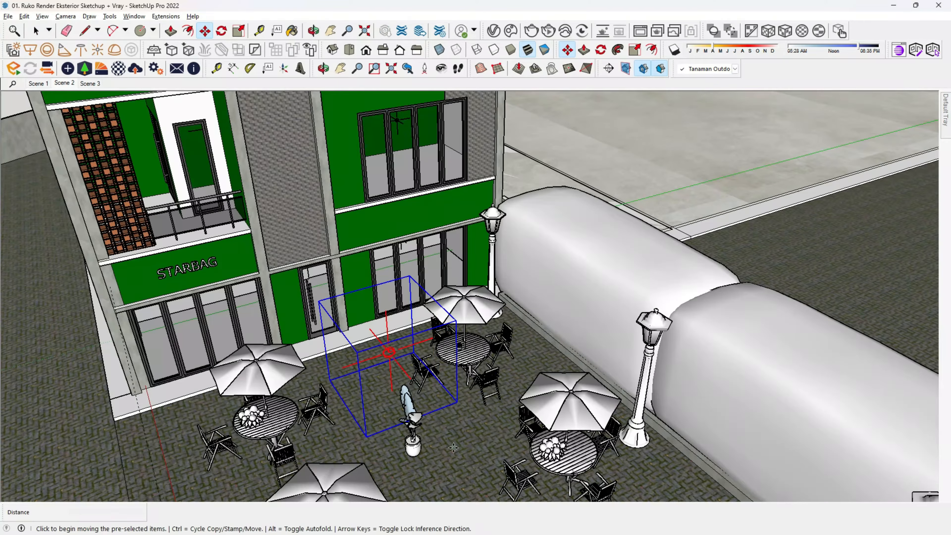
Copy the small omni light into the lanterns of the side yard's lamp posts
middle_click_drag(486, 337, 615, 397)
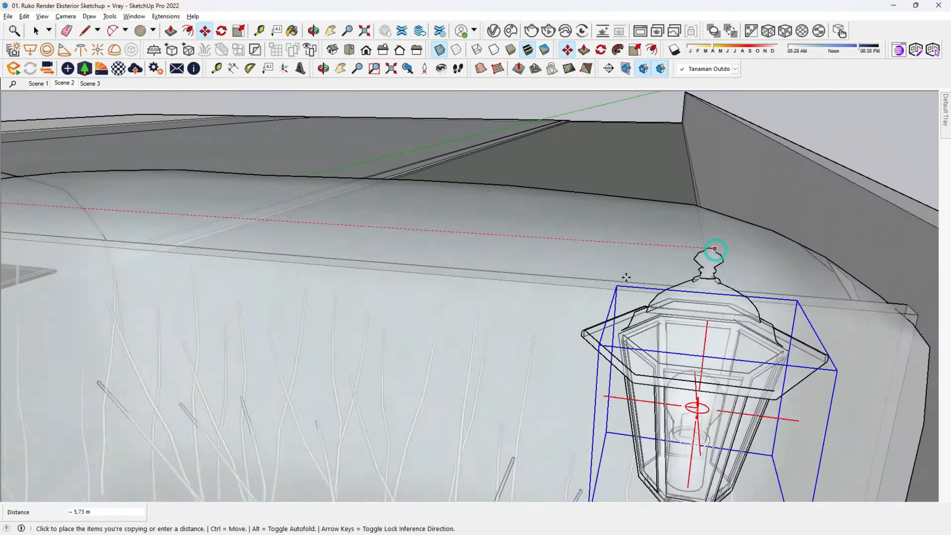
left_click(492, 232)
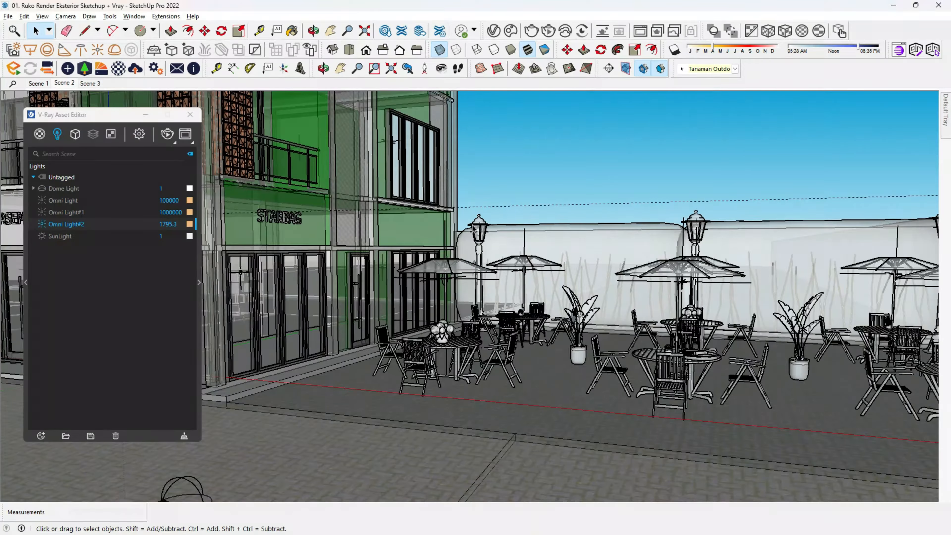
Set the intensity of Omni Light#2 in the lanterns to 100000 and test-render the side yard again
left_click(166, 134)
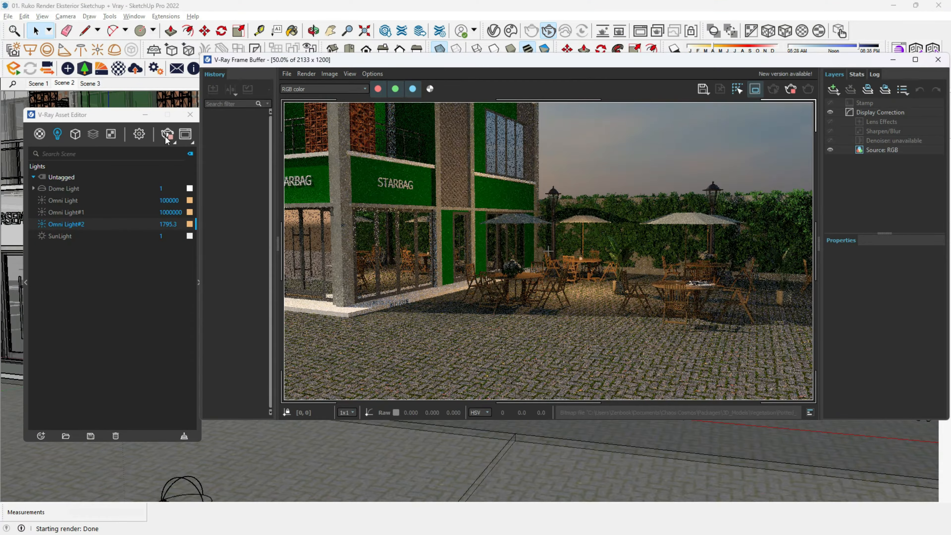
left_click(166, 135)
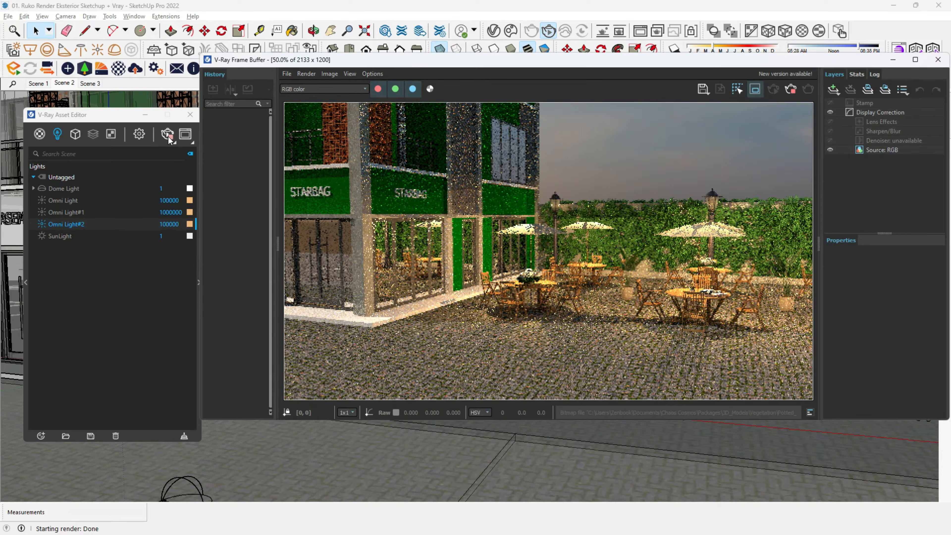
left_click(937, 60)
Switch to Scene 3 and run a V-Ray test render of it
left_click(167, 135)
left_click(90, 84)
left_click(169, 138)
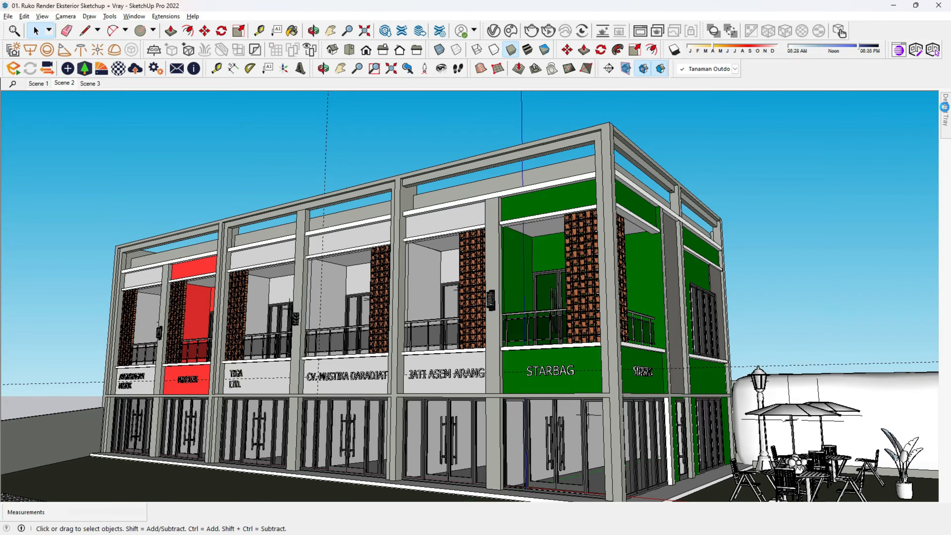
Paint the white fascia panels behind the shop signs with the grey stone cladding material
key("b")
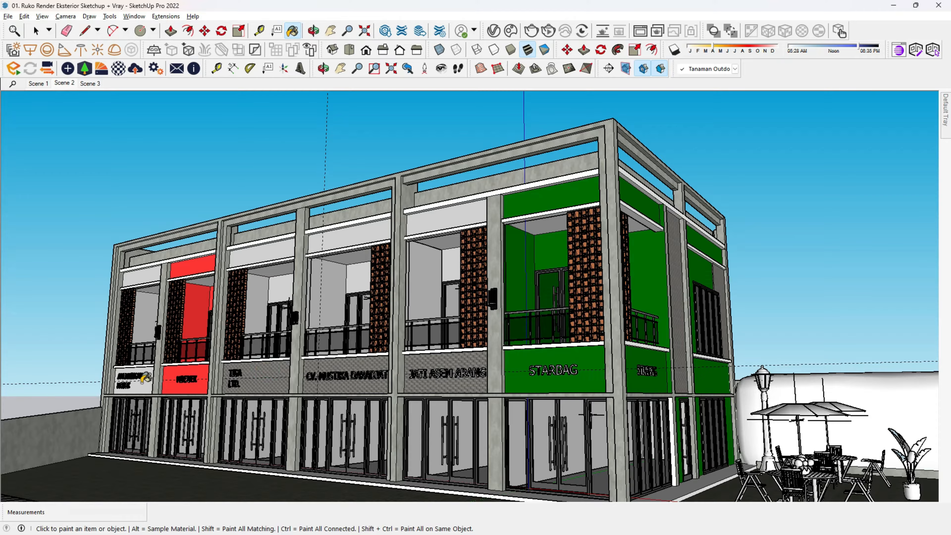
middle_click_drag(449, 288, 337, 290)
Move the omni light beside the green corner unit's side facade toward the front of the building
mouse_move(688, 371)
middle_mouse_down()
mouse_move(726, 374)
mouse_move(674, 376)
middle_mouse_up()
left_click(644, 376)
key("m")
left_click(561, 359)
middle_click_drag(561, 358, 620, 459)
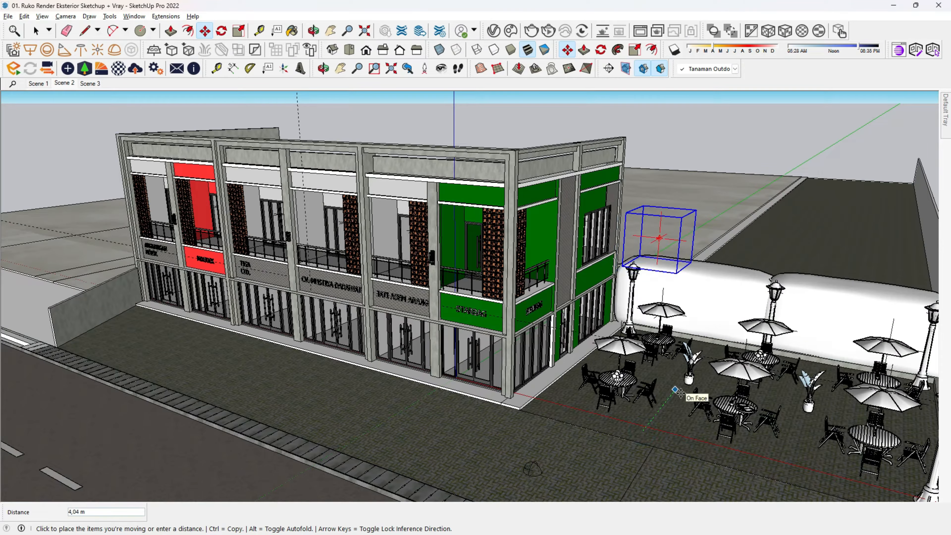
left_click(654, 425)
Move the omni light across the facade to the upper balcony of the green corner unit
scroll(531, 281, "up", 3)
middle_click_drag(531, 281, 475, 202)
key("space")
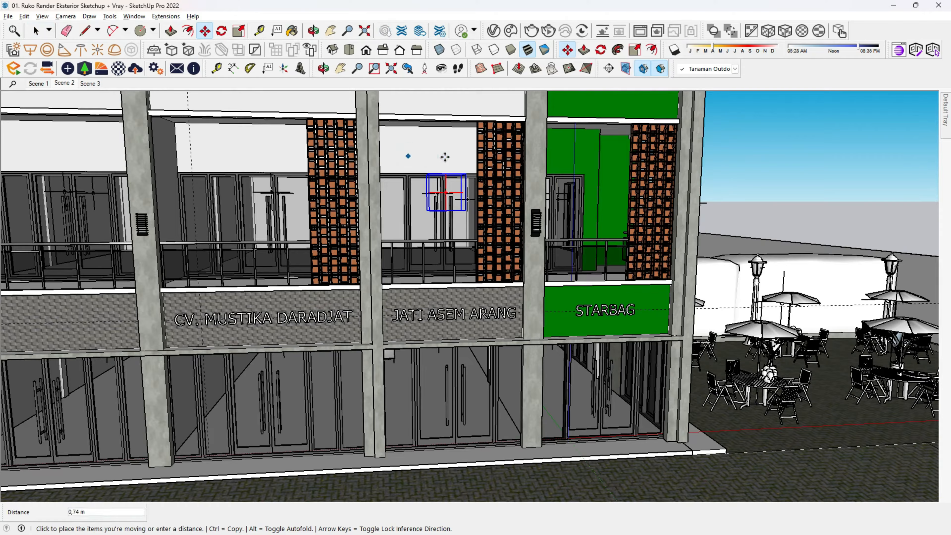
left_click(565, 157)
middle_click_drag(537, 252, 123, 281)
scroll(335, 248, "up", 2)
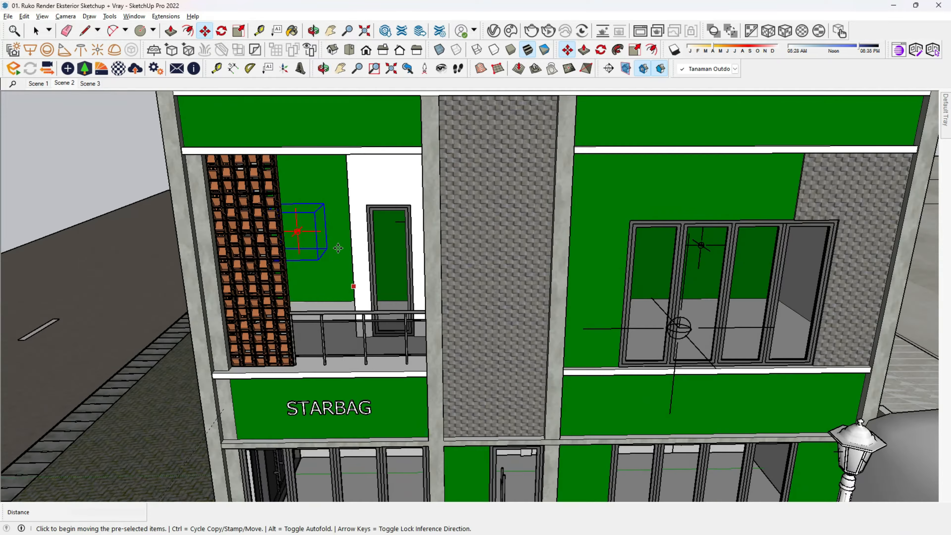
Shift the omni light within the green corner unit's upper balcony to the space in front of the side door
key("ctrl")
left_click(360, 180)
left_click(418, 178)
middle_click_drag(386, 292, 598, 319)
left_click(719, 458)
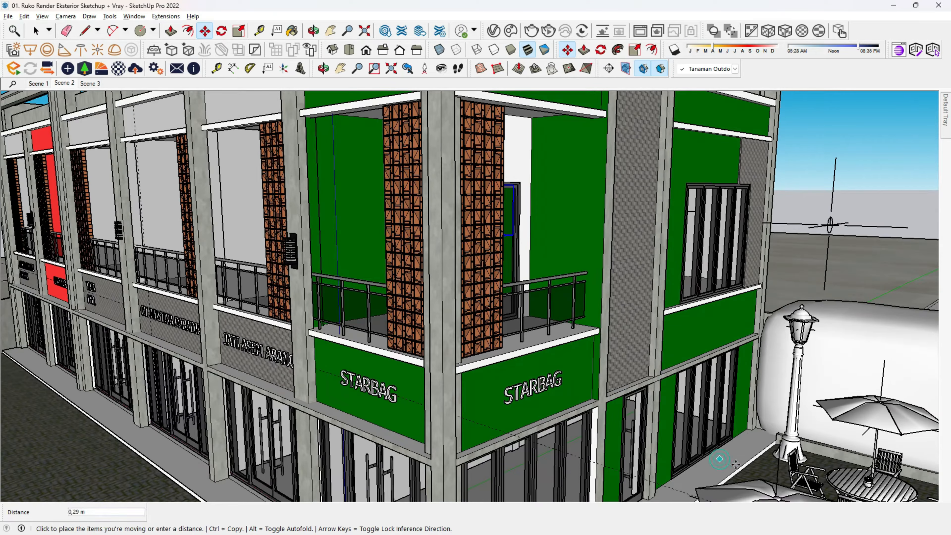
left_click(737, 460)
key("space")
Paint the white wall around the corner unit's upper balcony door with the sampled green facade material
mouse_move(946, 126)
left_click(933, 162)
left_click(586, 193)
left_click(523, 153)
Paint the white column strip beside the corner unit's ground-floor side windows with the sampled concrete material
left_click(933, 163)
left_click(661, 366)
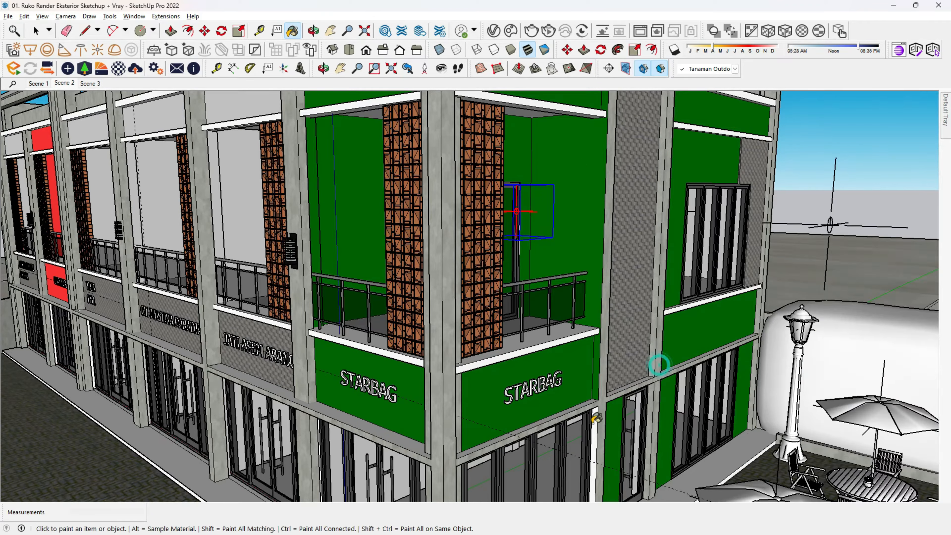
left_click(596, 417)
Paint the raised terrace floor along the shopfronts with the light green Color G03
scroll(699, 276, "down", 3)
key("space")
scroll(617, 468, "up", 3)
middle_click_drag(615, 462, 539, 452)
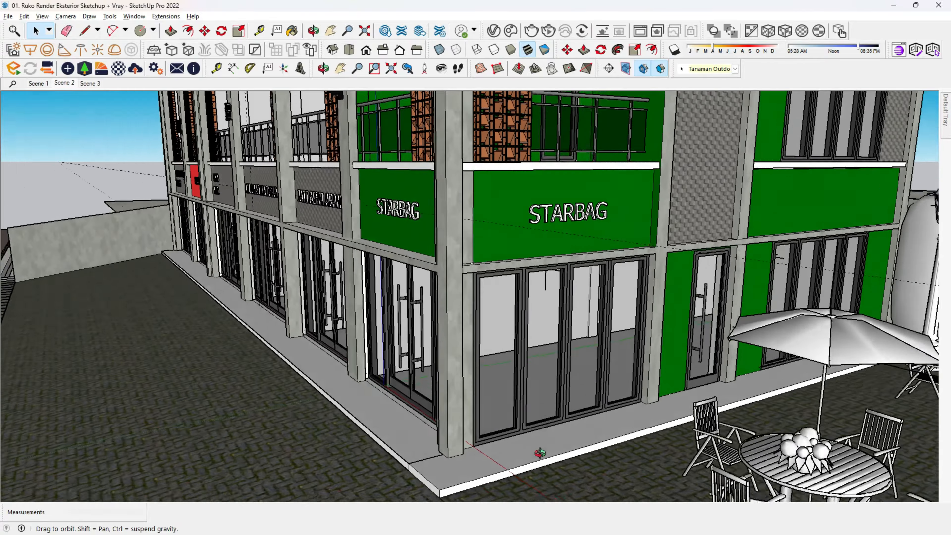
scroll(541, 430, "down", 3)
middle_click_drag(547, 397, 570, 423)
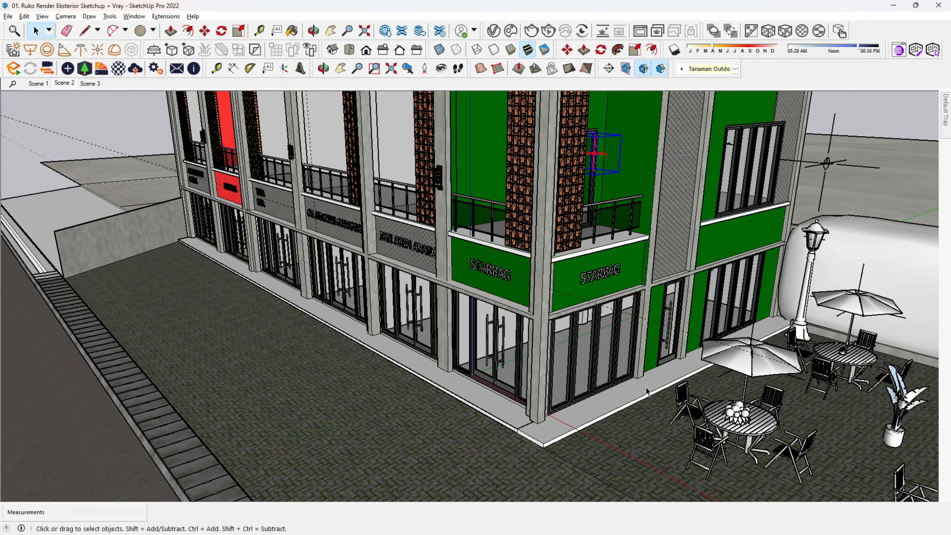
mouse_move(945, 117)
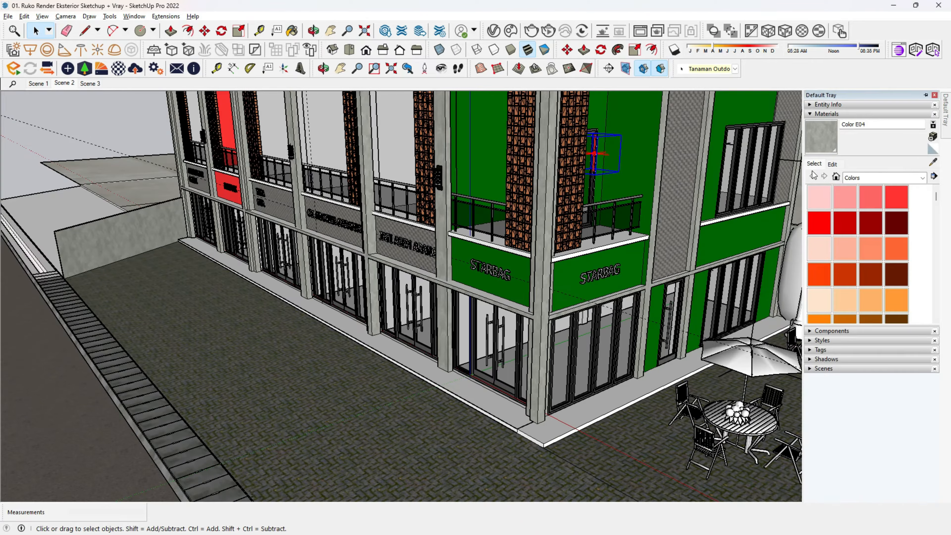
scroll(880, 242, "down", 3)
left_click(869, 320)
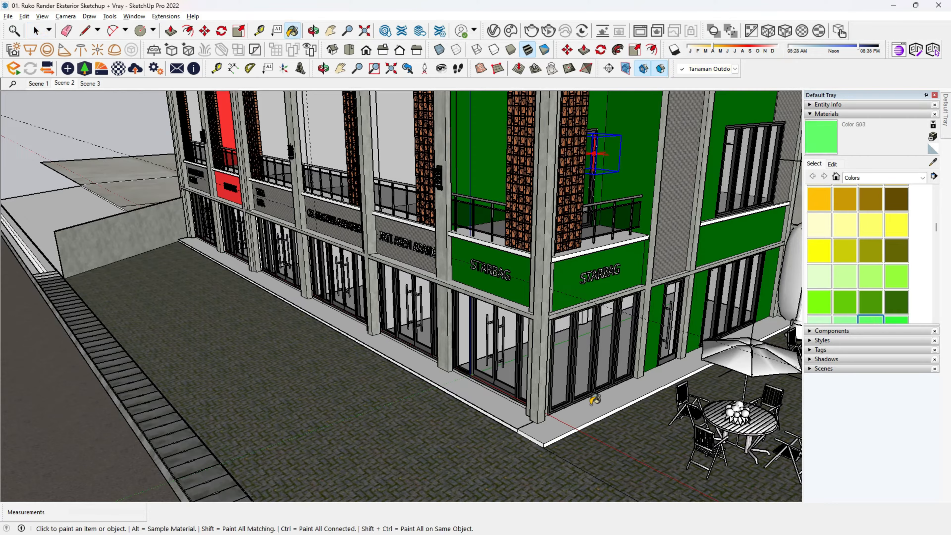
left_click(532, 429)
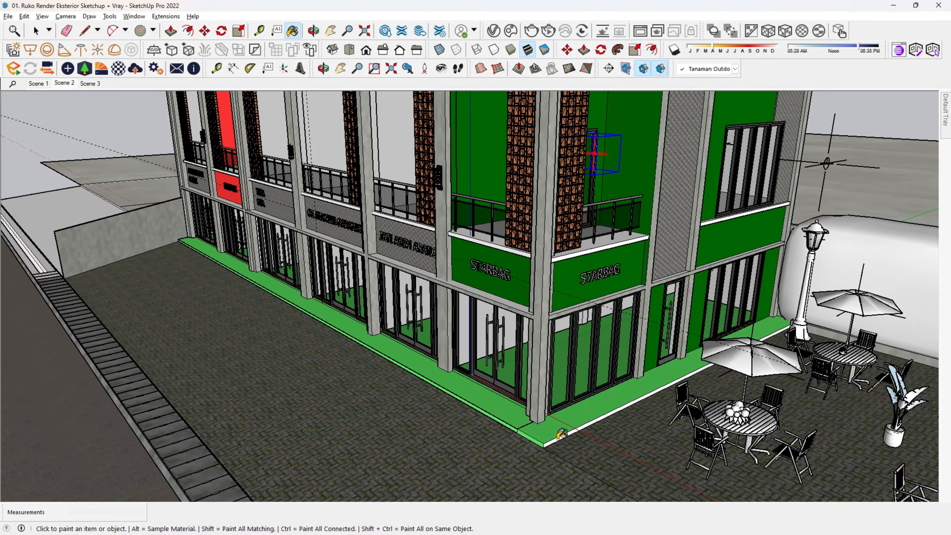
Switch to the browser and download the traditional encaustic cement ornate tile texture 13641 from sketchuptextureclub.com
key("alt+Tab")
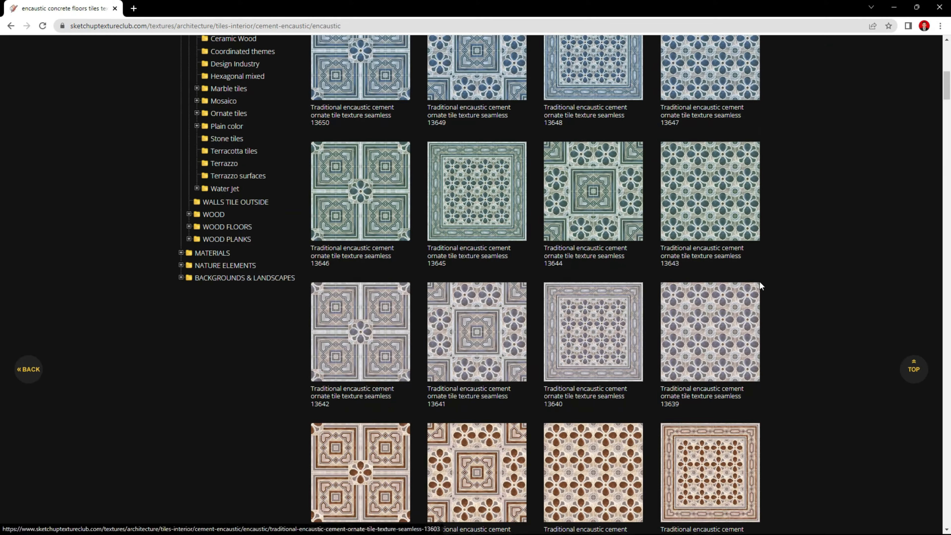
left_click(476, 331)
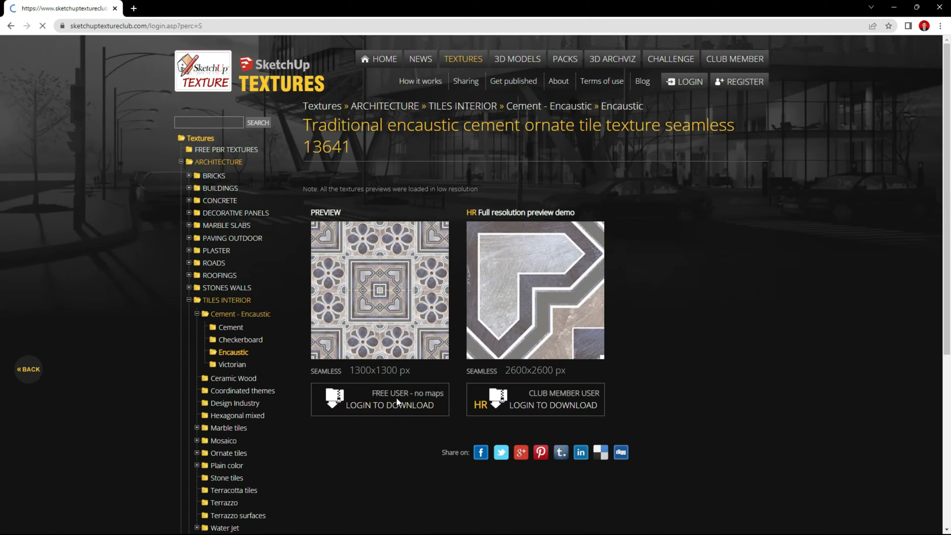
left_click(374, 427)
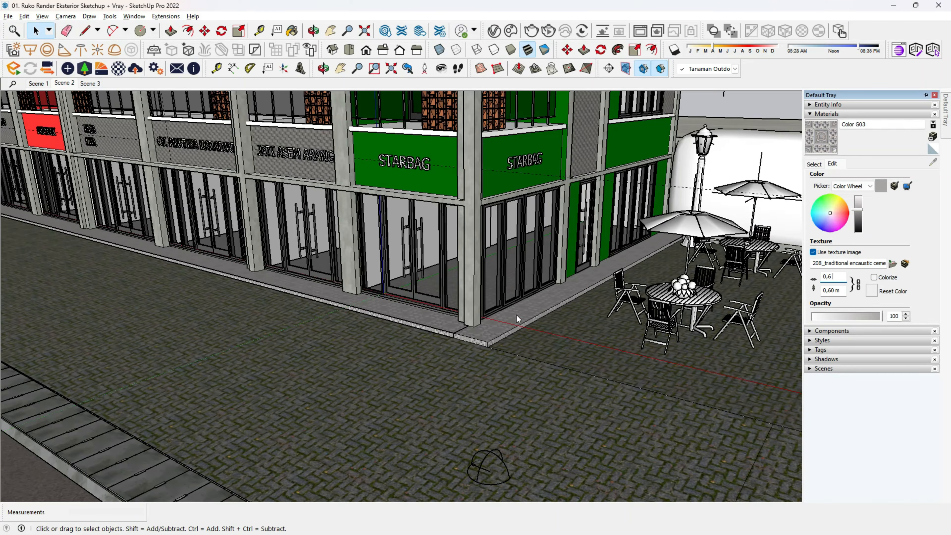
Sample the tiled terrace floor's material and locate Color G03 in the V-Ray Asset Editor's material list
scroll(516, 319, "up", 3)
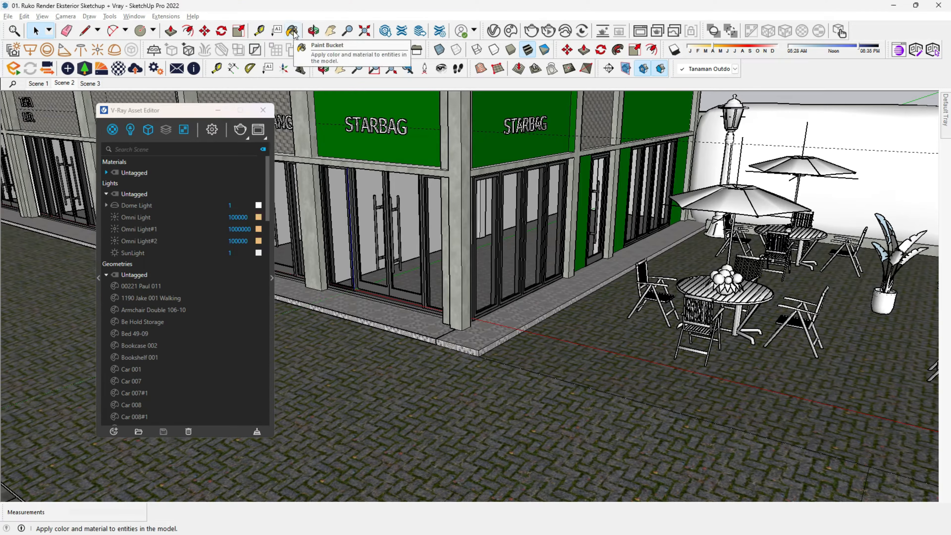
left_click(293, 31)
mouse_move(946, 112)
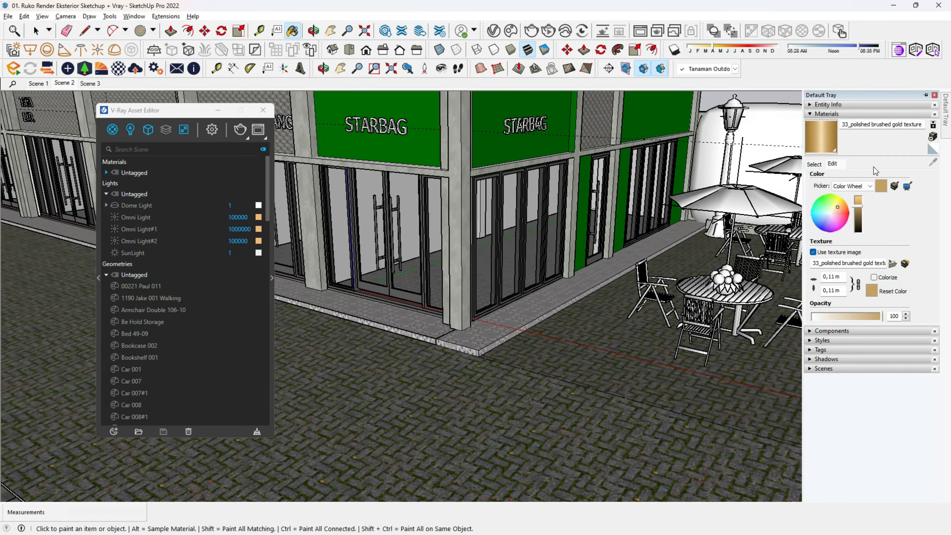
left_click(815, 163)
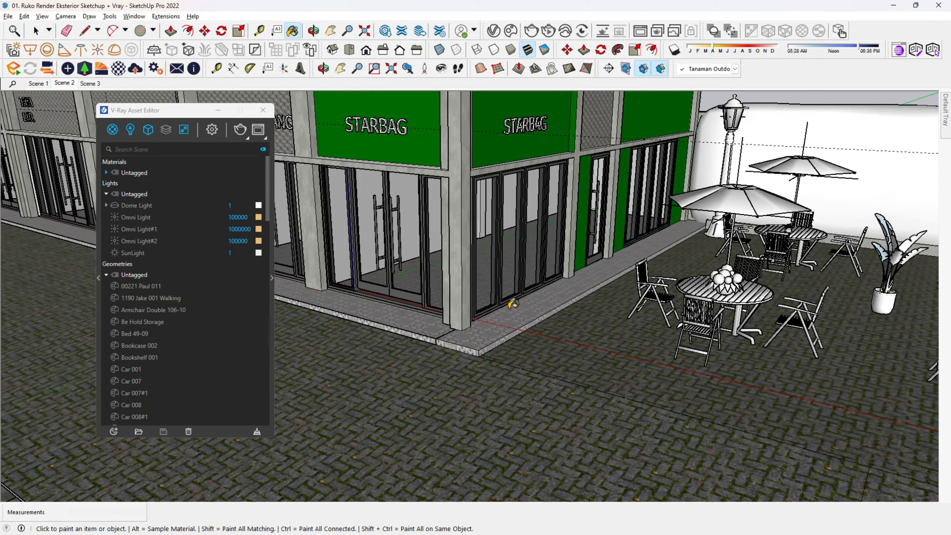
left_click(112, 129)
left_click(107, 173)
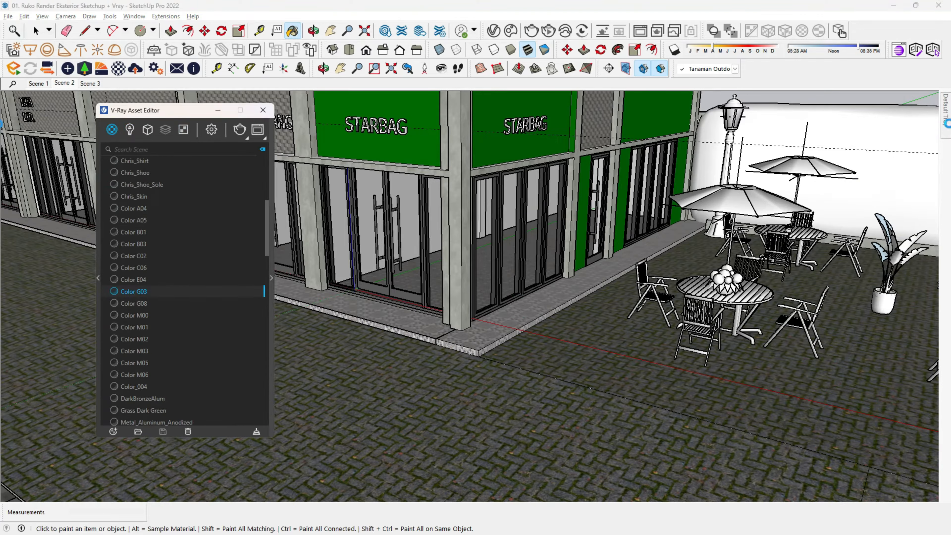
Make the Color G03 tile material editable in V-Ray and adjust the brightness of its reflection color
left_click(271, 278)
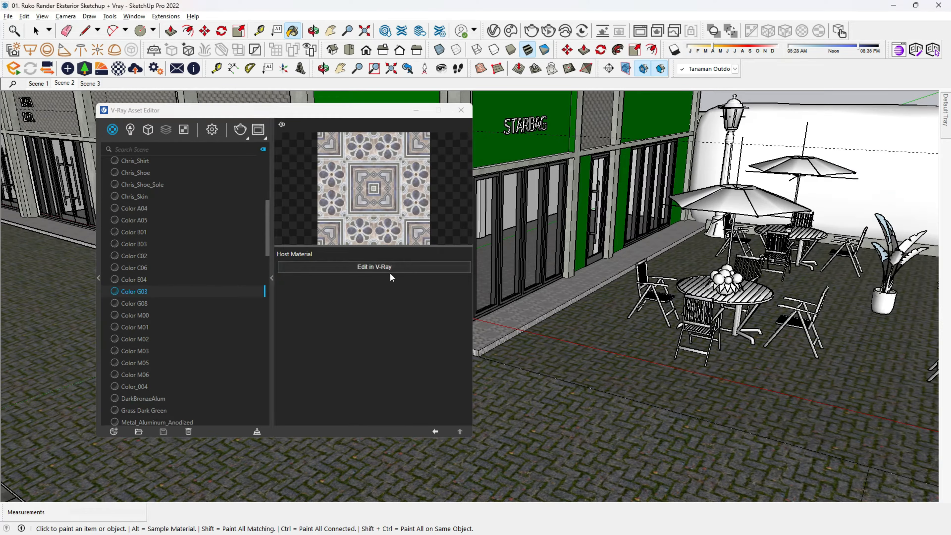
left_click(390, 270)
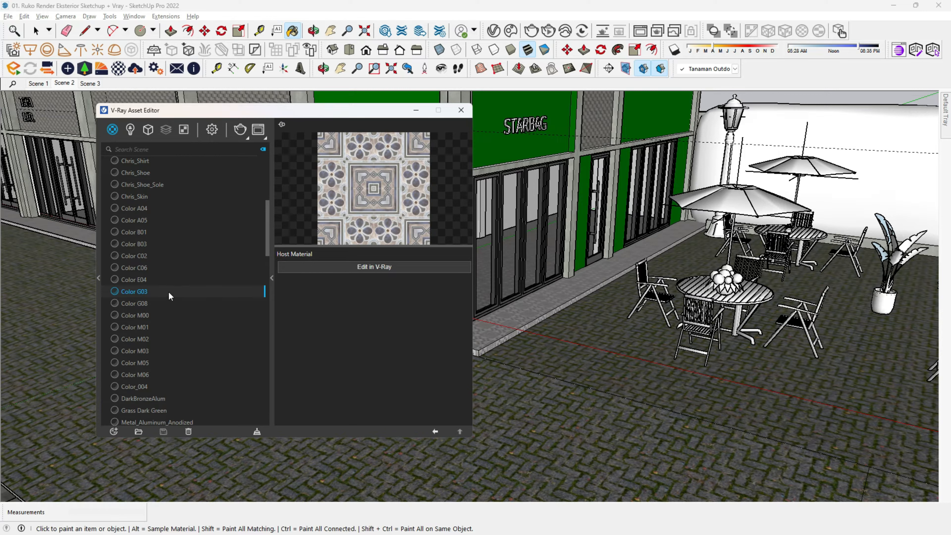
double_click(139, 292)
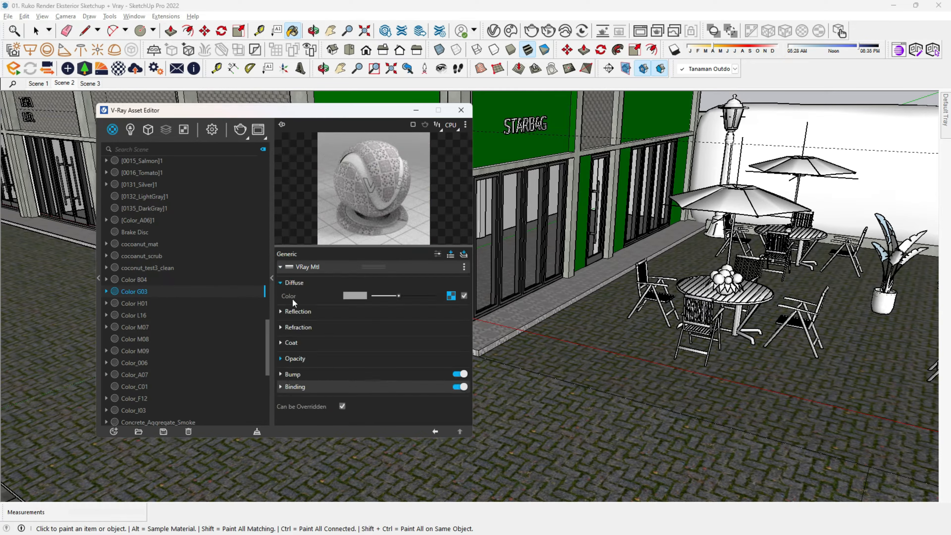
left_click(281, 311)
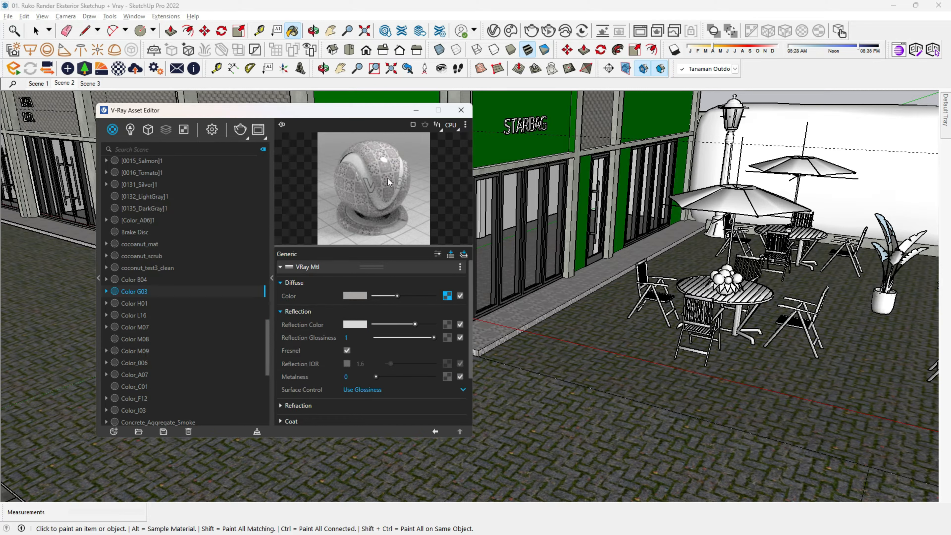
left_click_drag(406, 324, 393, 324)
Switch to Scene 3 and start a V-Ray test render of it
left_click(272, 150)
left_click(90, 83)
left_click(211, 129)
left_click(240, 130)
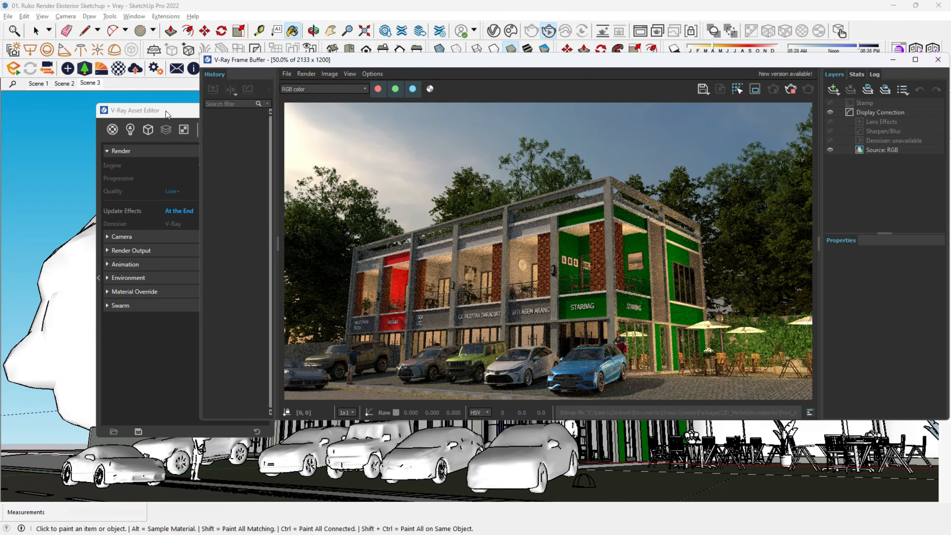
Move the Asset Editor clear of the frame buffer and open the scene's light list with its parameter pane
left_click_drag(166, 110, 105, 101)
left_click(64, 266)
left_click(65, 119)
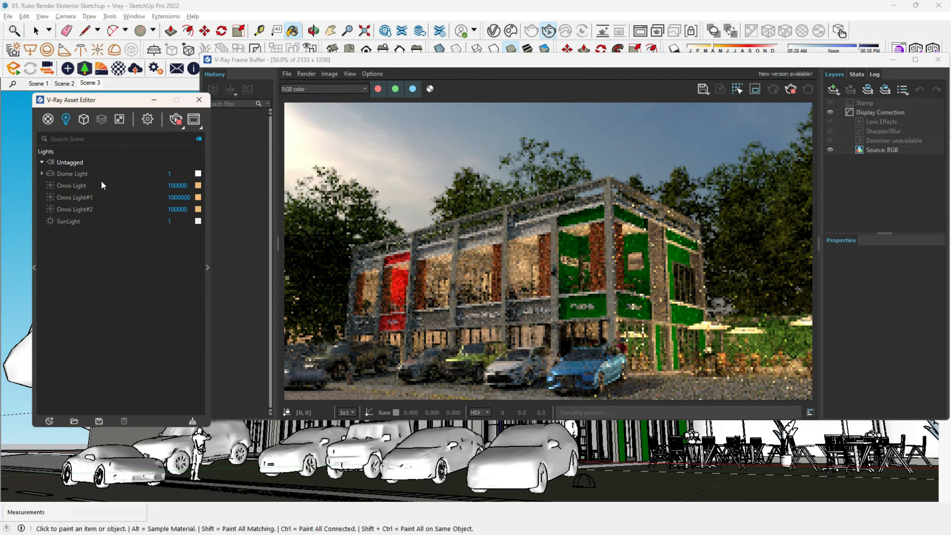
left_click(207, 267)
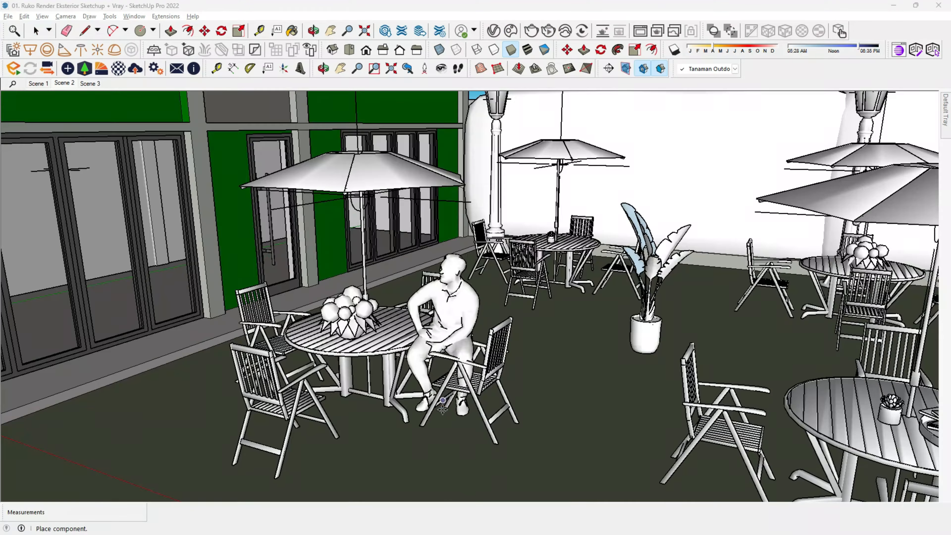
Place the seated man 00292 Allen 012 on a chair at the nearest umbrella table and rotate him to fit it
left_click(443, 405)
scroll(431, 408, "up", 5)
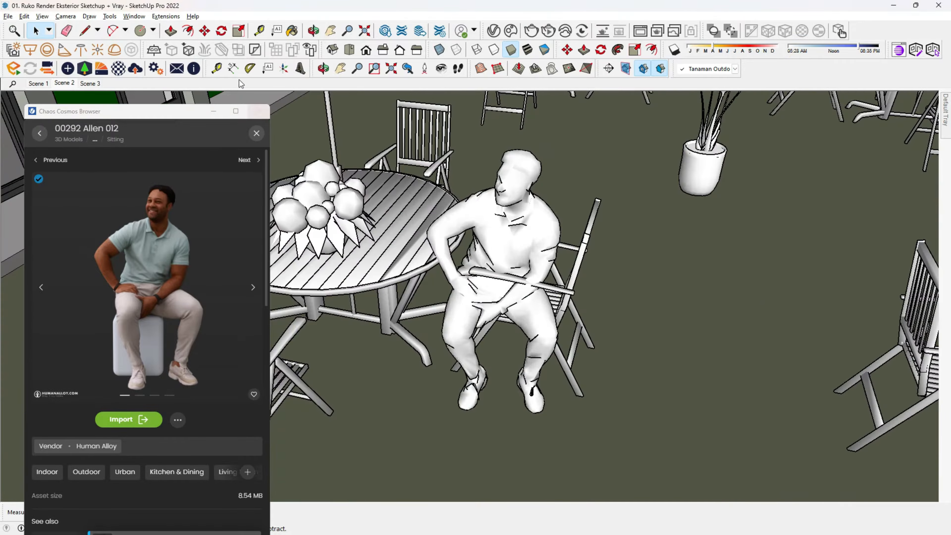
key("q")
left_click(478, 339)
left_click(550, 407)
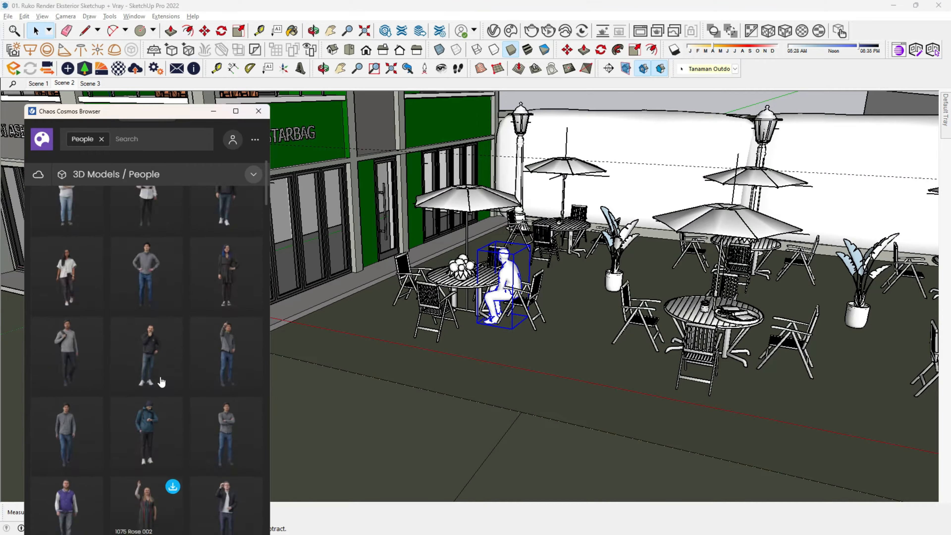
Add a standing Chaos Cosmos person at the corner unit's side door, rotate the figure, and download Potted Bamboo 60-27
left_click(161, 381)
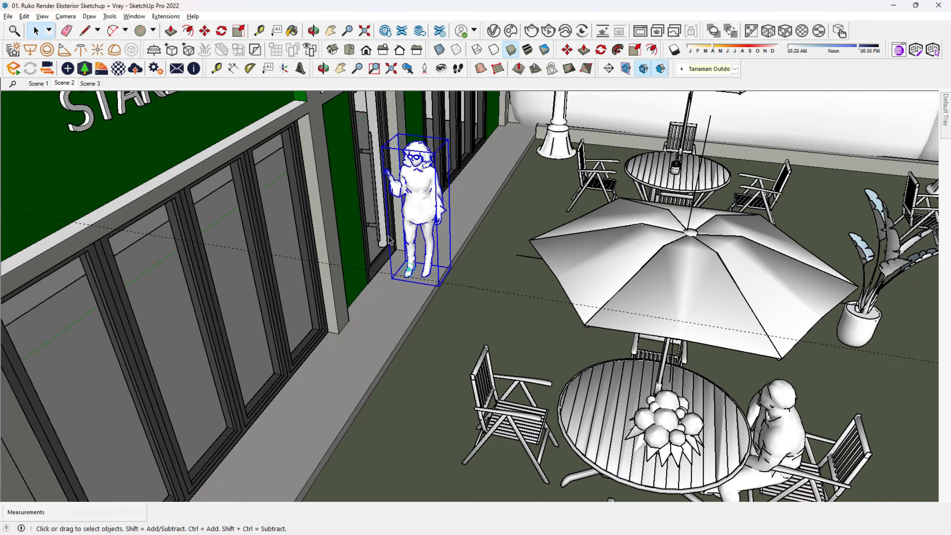
key("q")
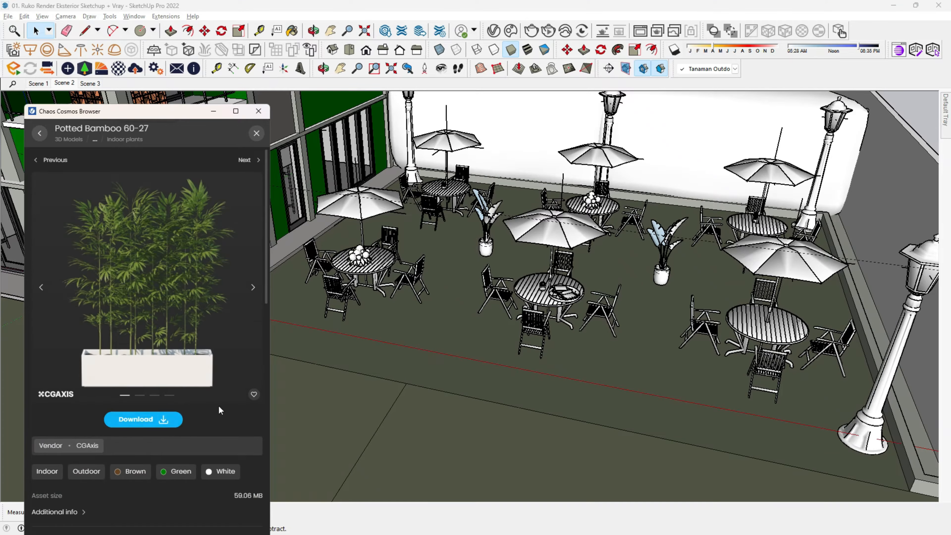
left_click(146, 420)
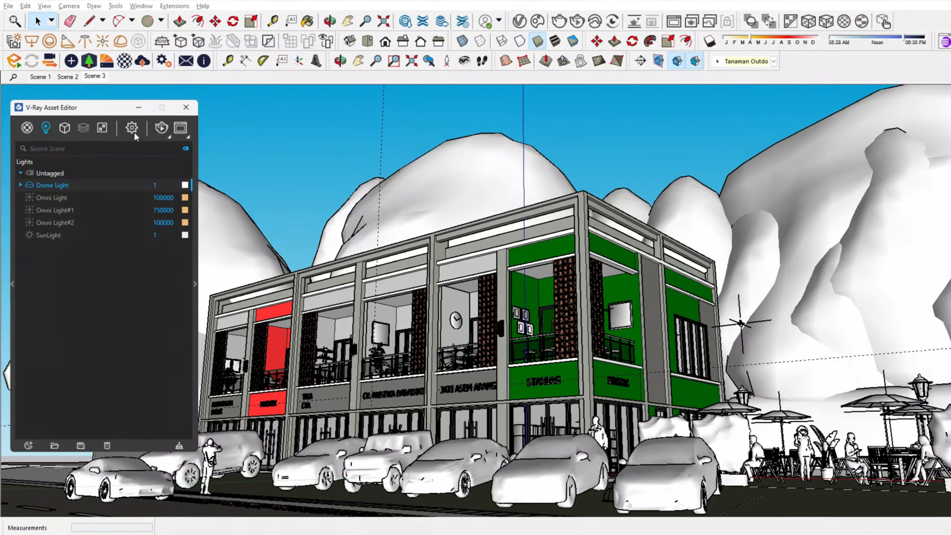
Set the V-Ray render quality to High and start the final render of Scene 3
left_click(128, 130)
left_click(47, 255)
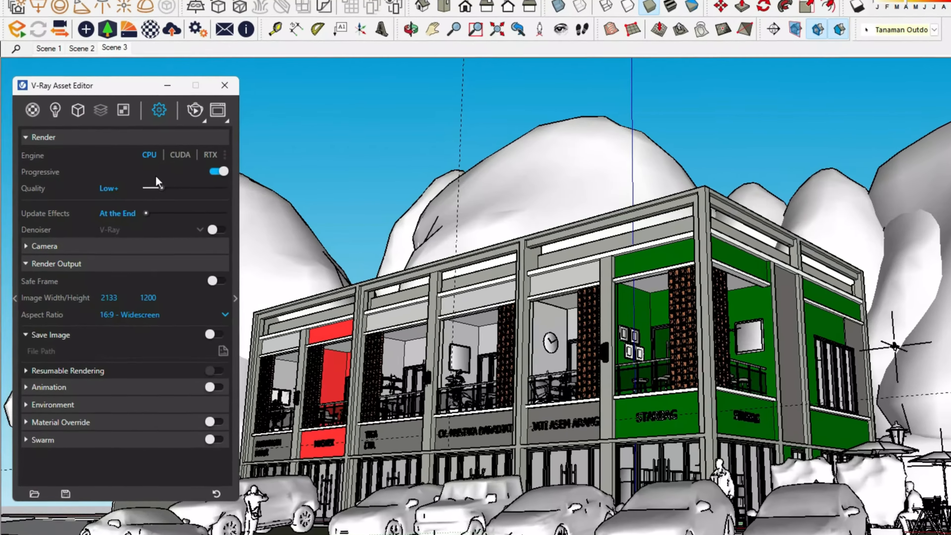
left_click_drag(161, 187, 229, 190)
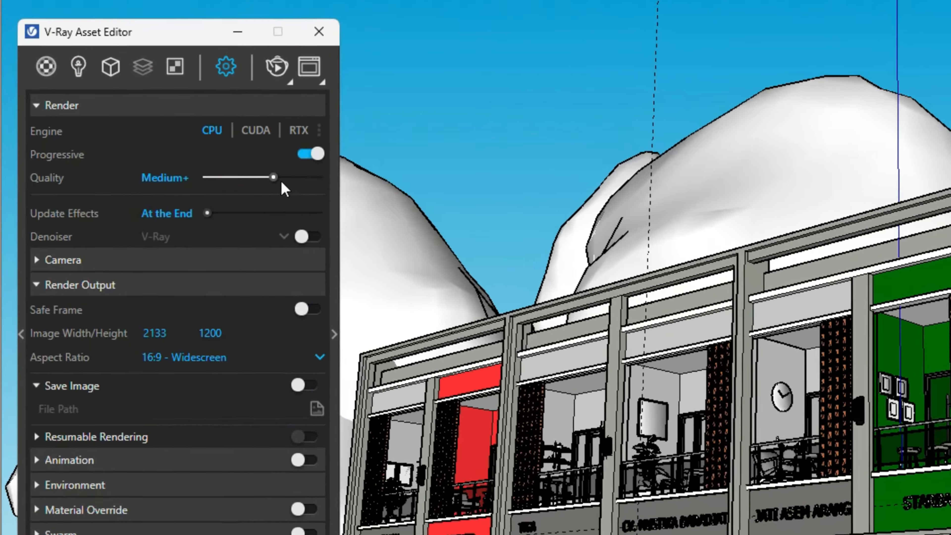
left_click_drag(263, 181, 272, 180)
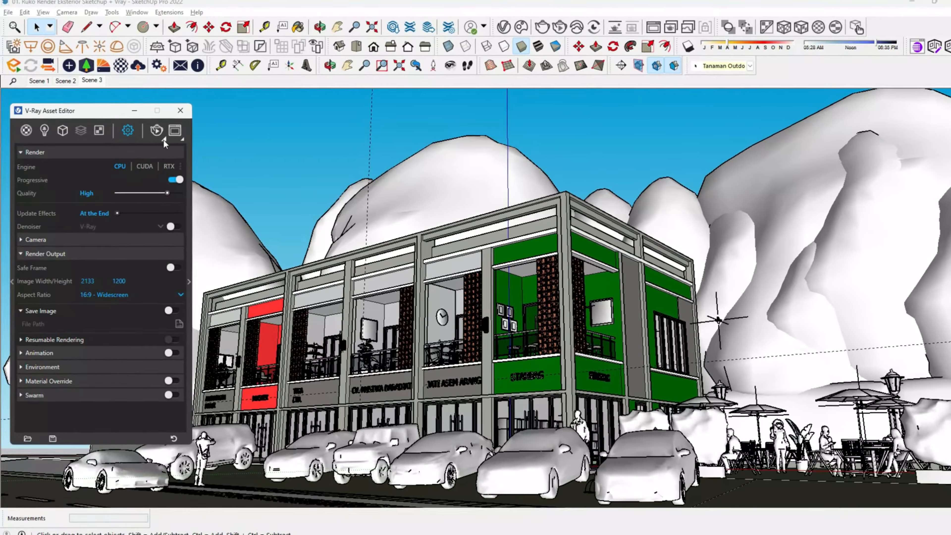
left_click(315, 69)
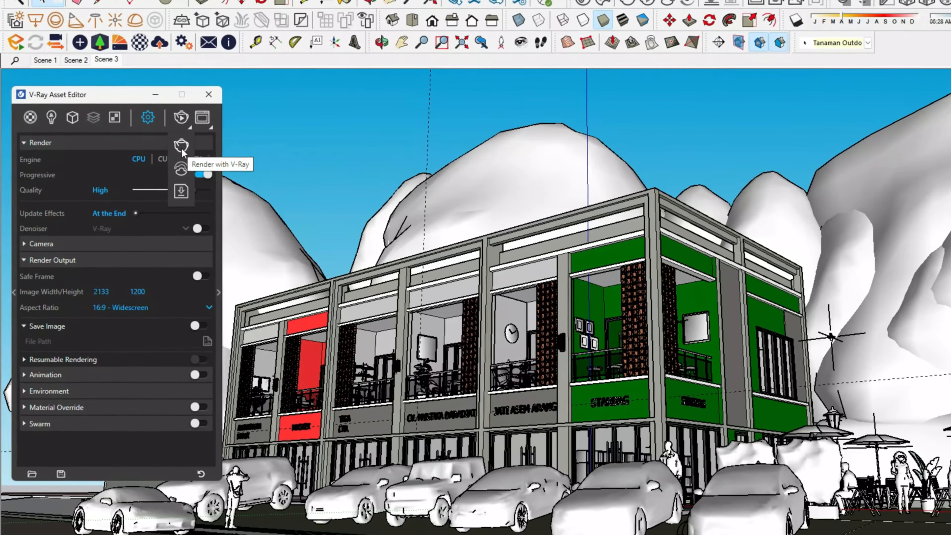
left_click(179, 149)
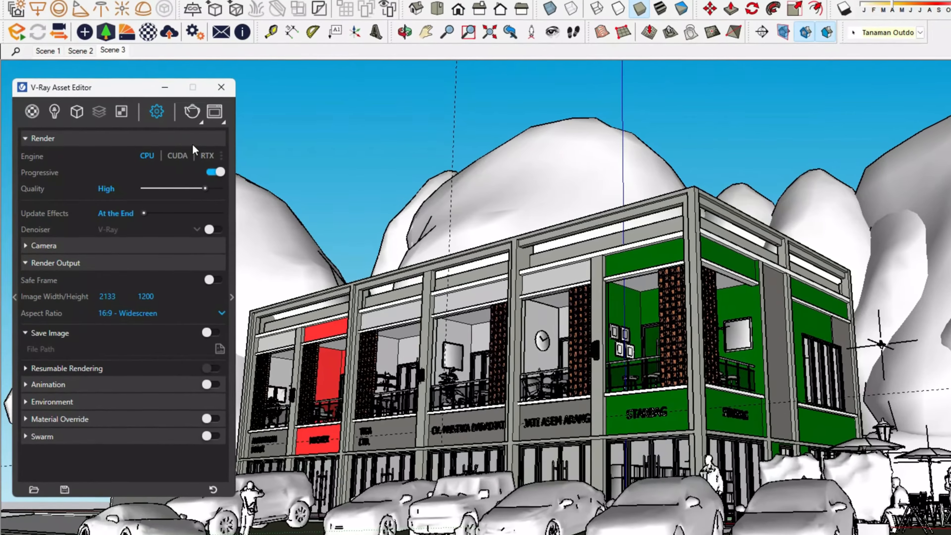